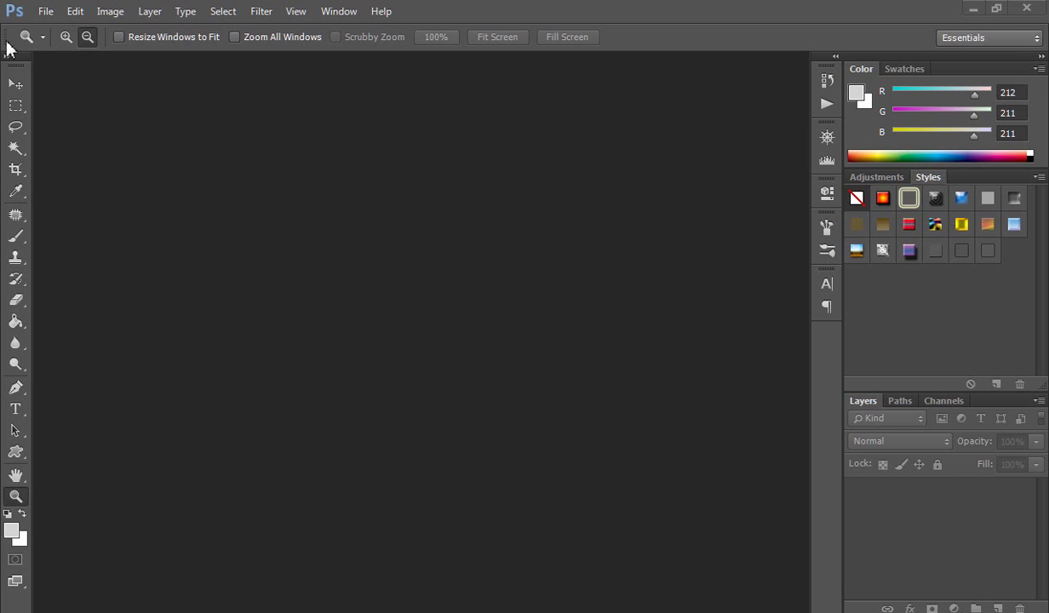
- Create a new document of 900 x 2000 pixels at 72 pixels/inch, RGB Color 8 bit, with a white background
left_click(46, 12)
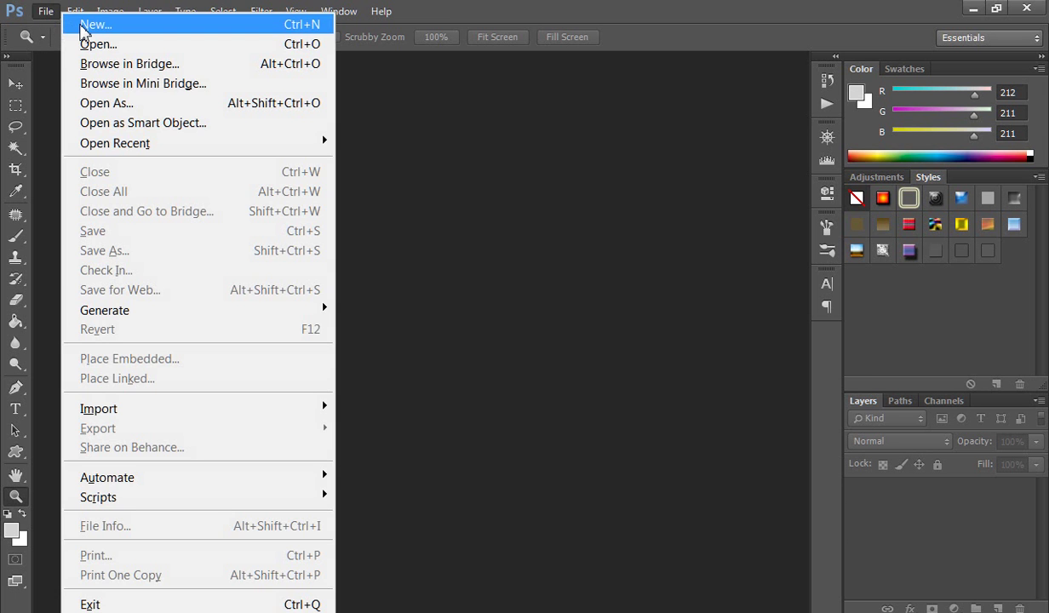
left_click(81, 24)
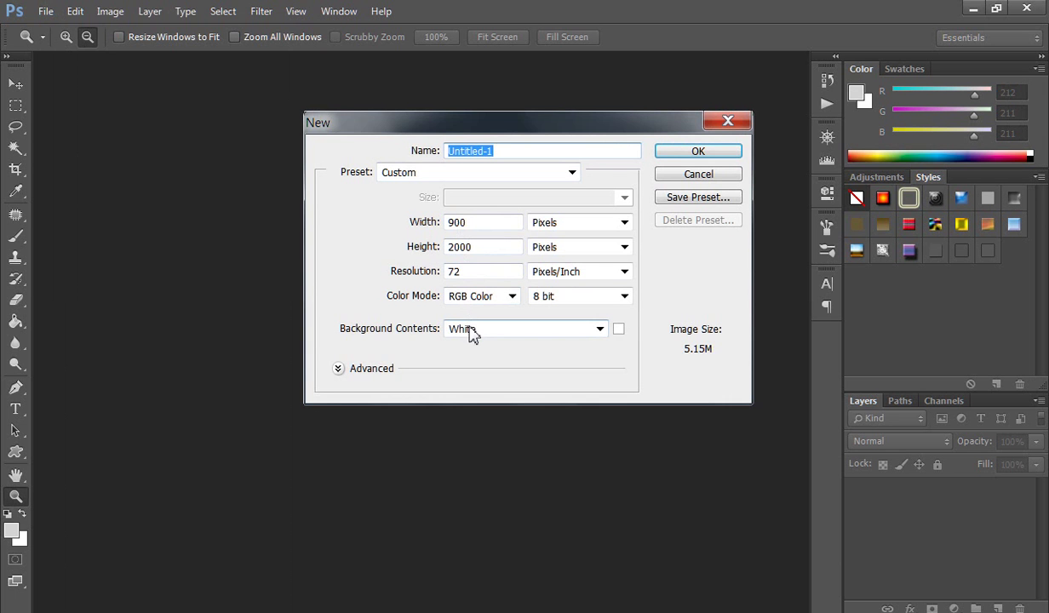
left_click(716, 152)
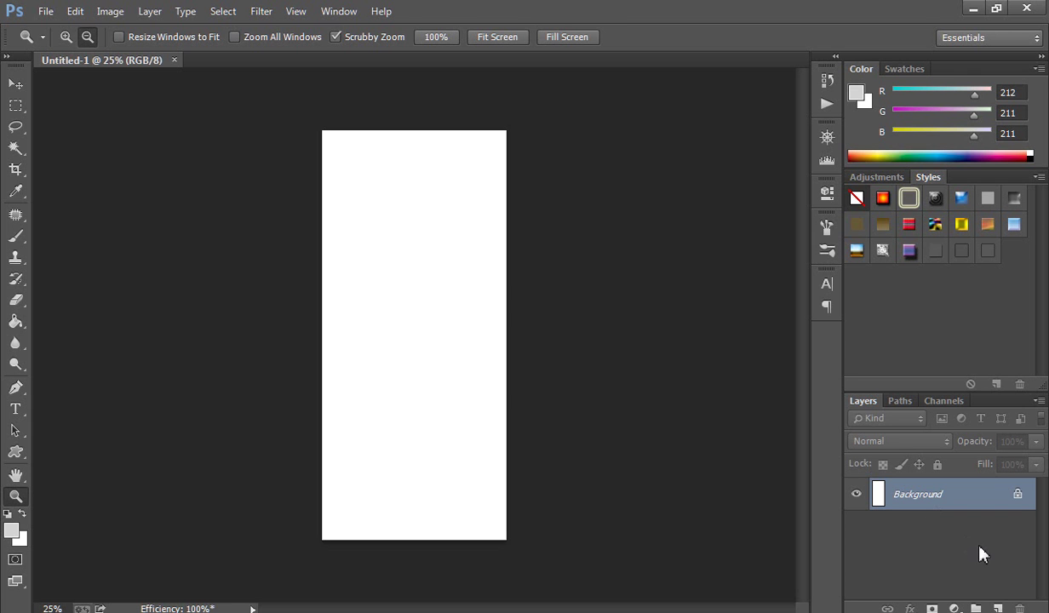
- Add four empty layer groups above the Background layer
left_click(977, 608)
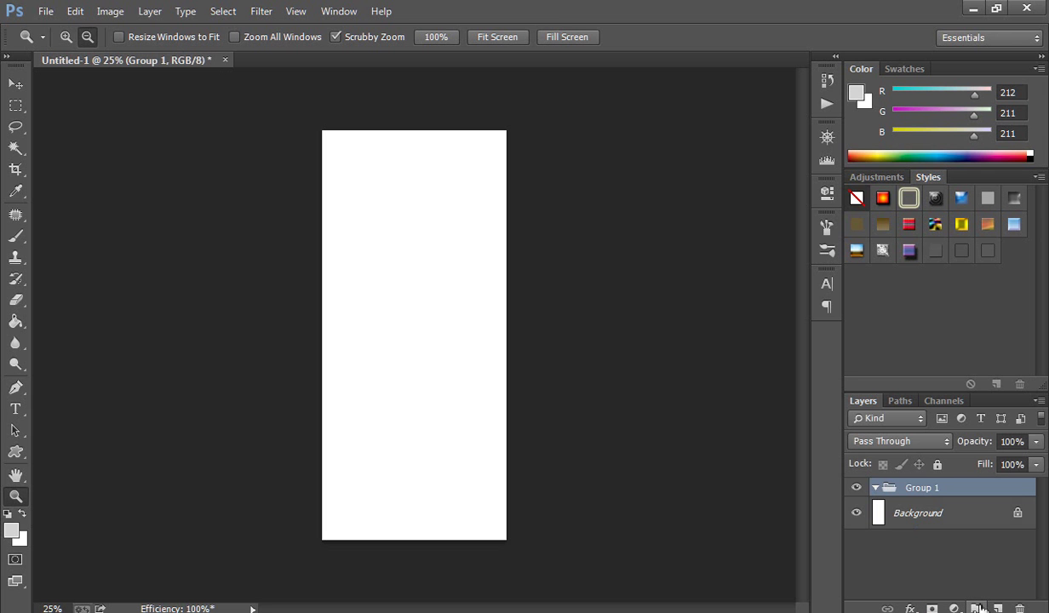
left_click(980, 608)
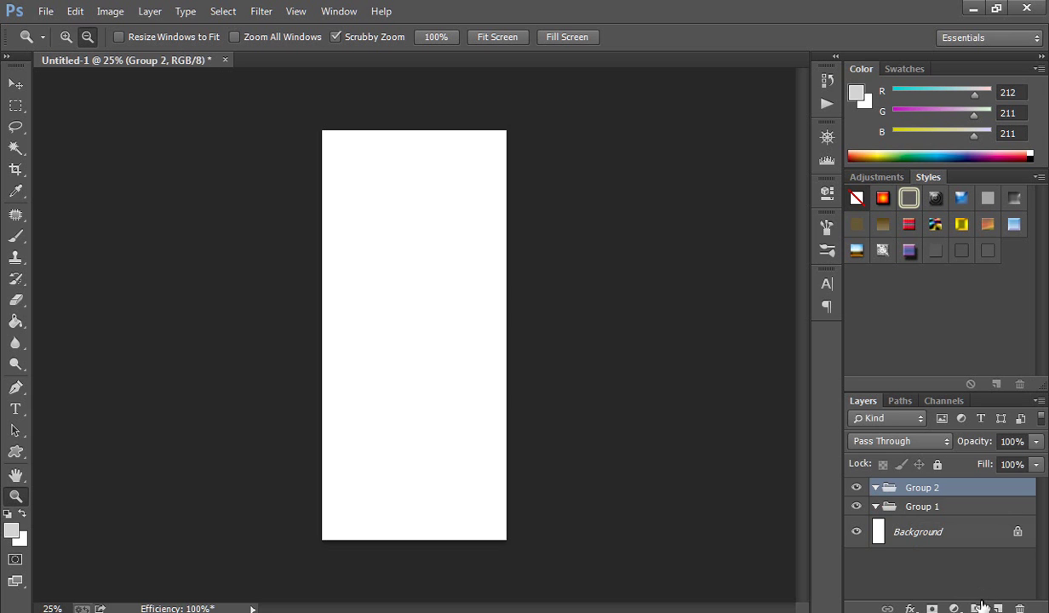
left_click(980, 607)
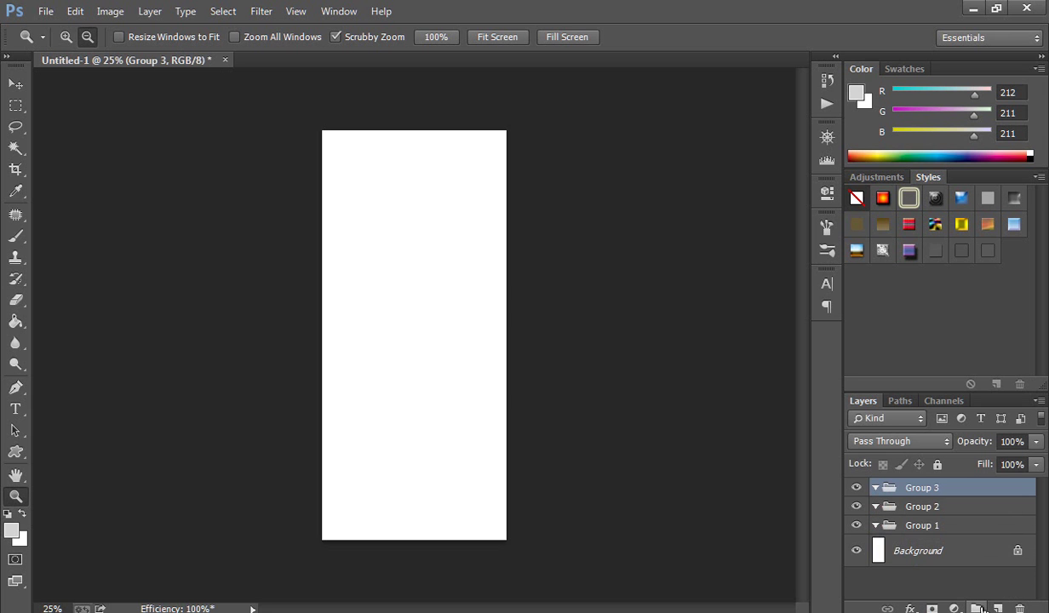
left_click(980, 608)
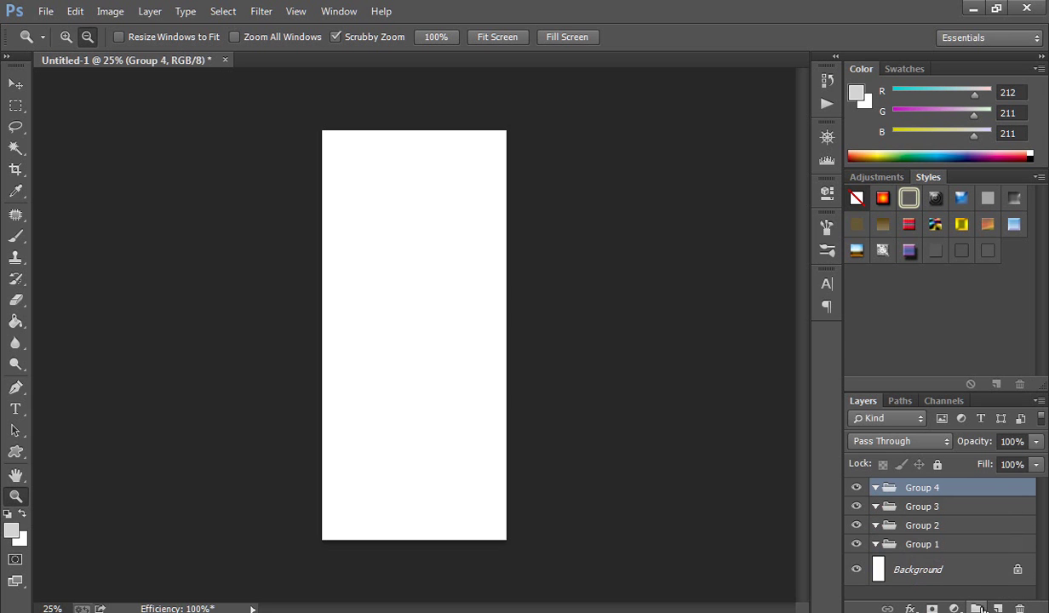
- Rename Group 4 as الشعار and Group 3 as الهدار
double_click(921, 488)
type("Jl")
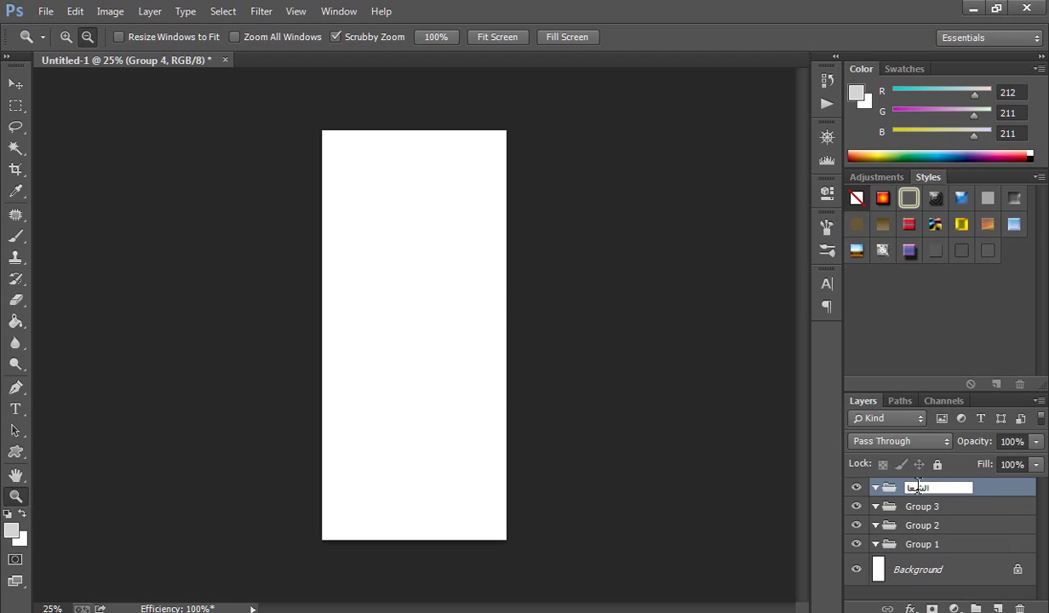
type("شعار")
left_click(920, 508)
double_click(921, 507)
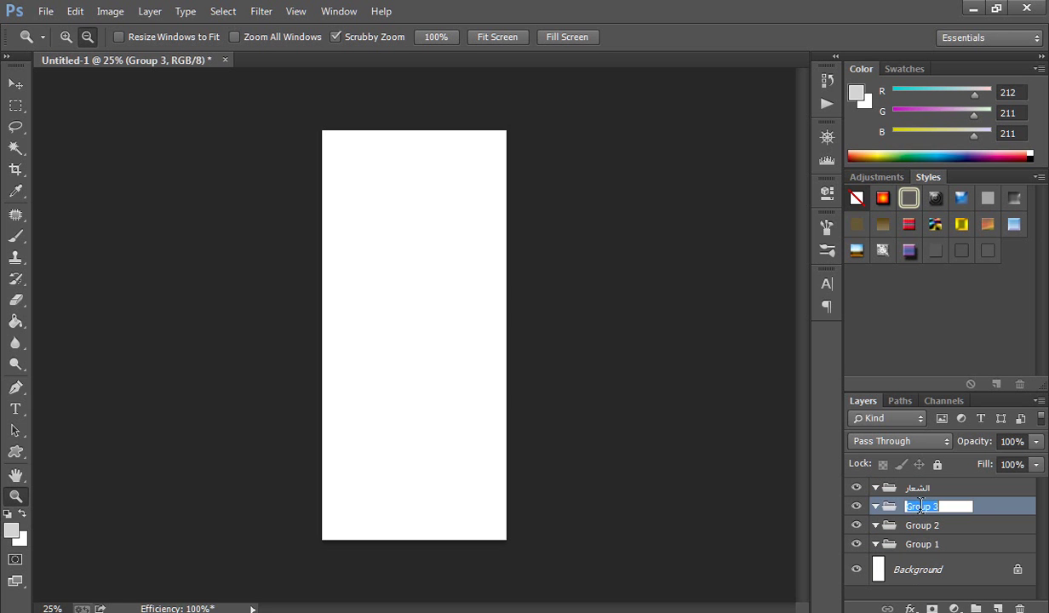
type("ال")
type("ه")
type("ا")
type("هدا")
type("ر")
- Rename Group 2 as الرئيسية and Group 1 as الصور
left_click(919, 526)
double_click(920, 525)
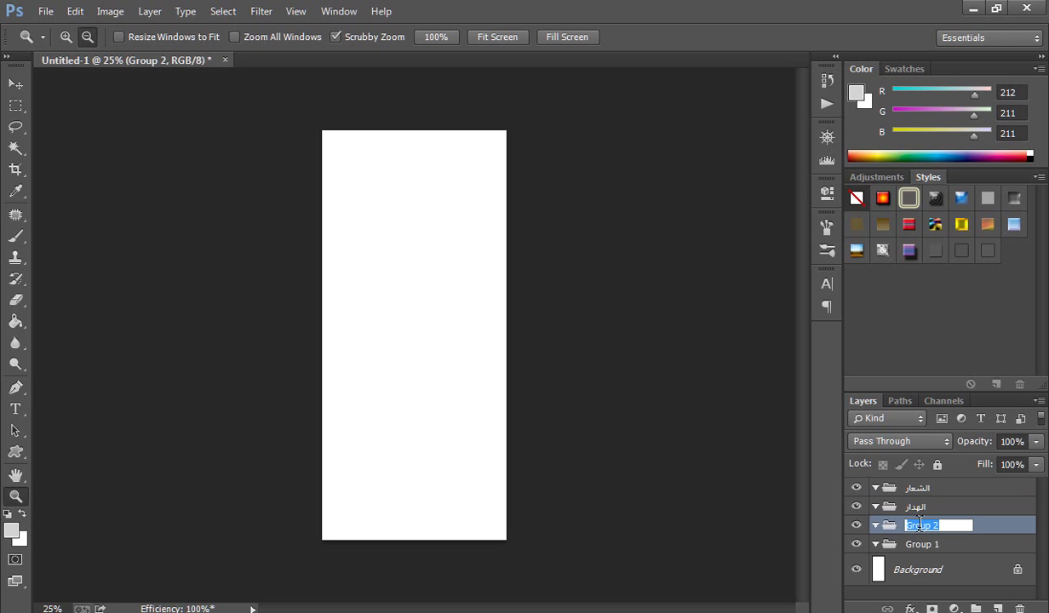
type("الرئيسية")
left_click(916, 550)
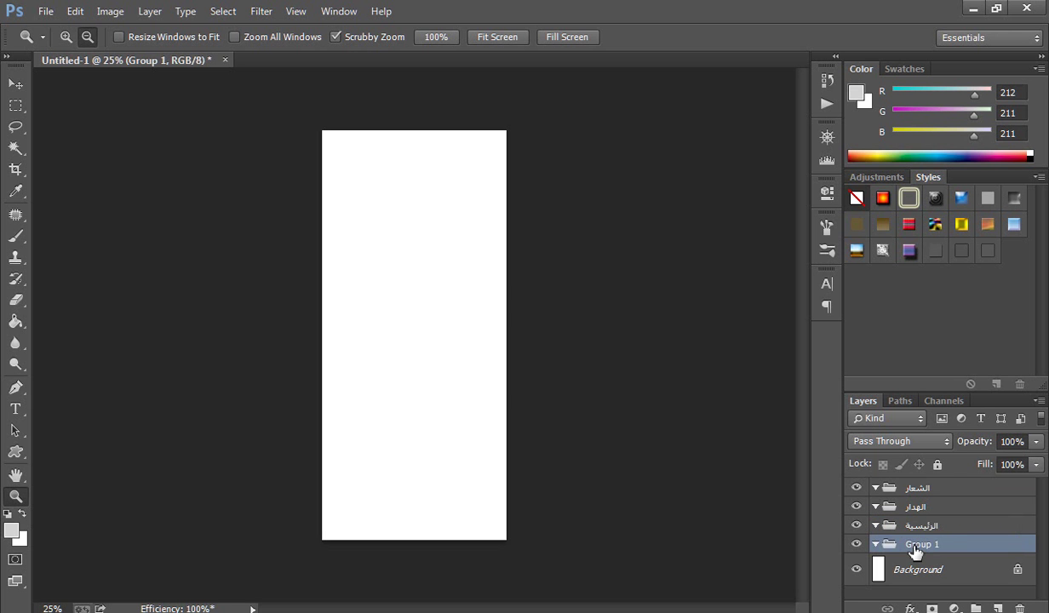
double_click(915, 547)
type("ا")
type("لجو")
type("ر")
- Add a new empty layer inside the الشعار group and another inside the الهدار group
left_click(915, 490)
left_click(916, 492)
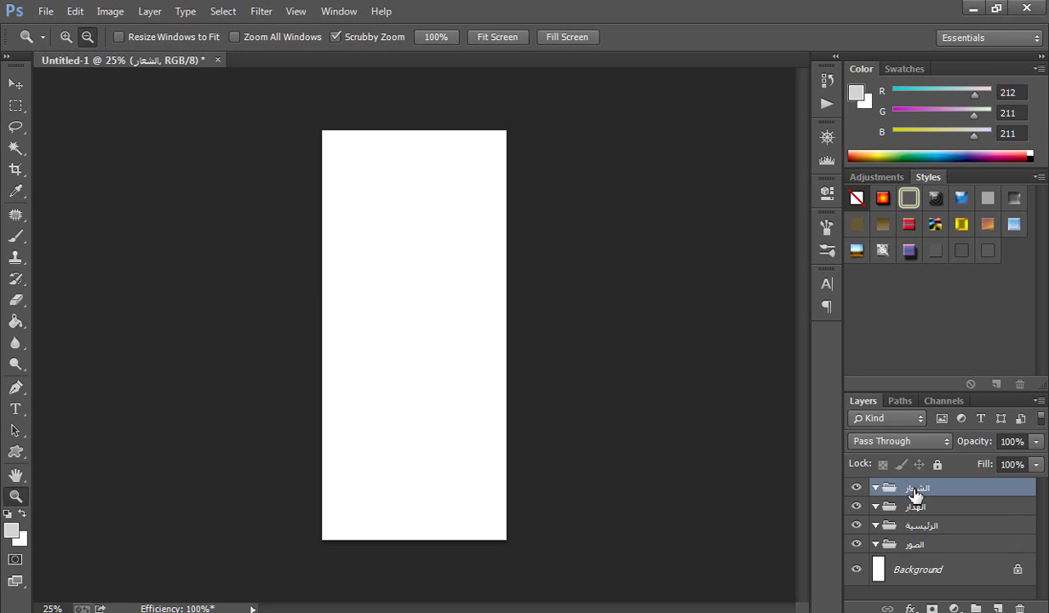
key("ctrl+alt+shift+n")
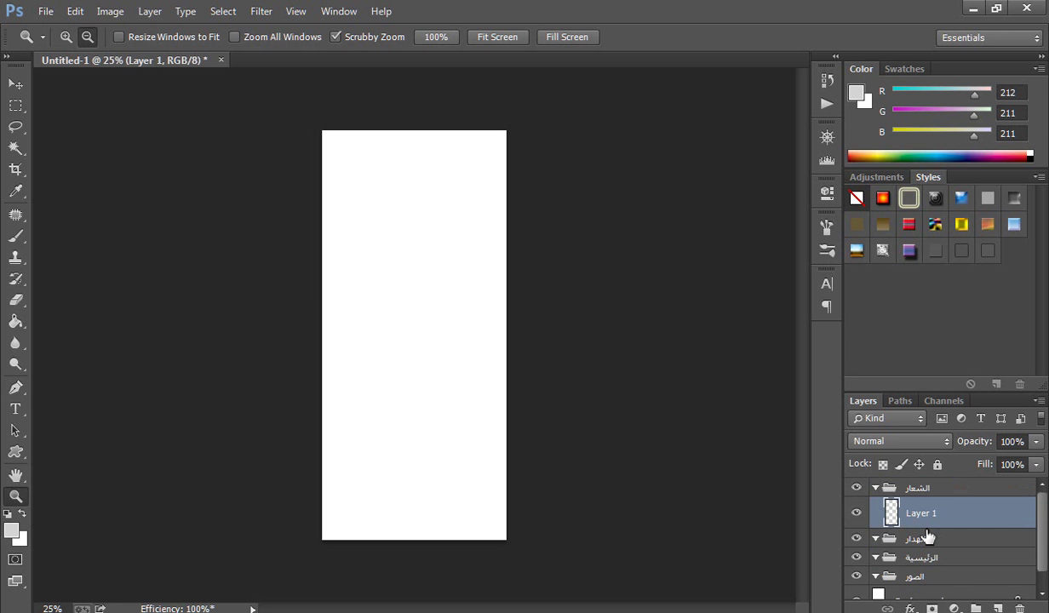
left_click(918, 545)
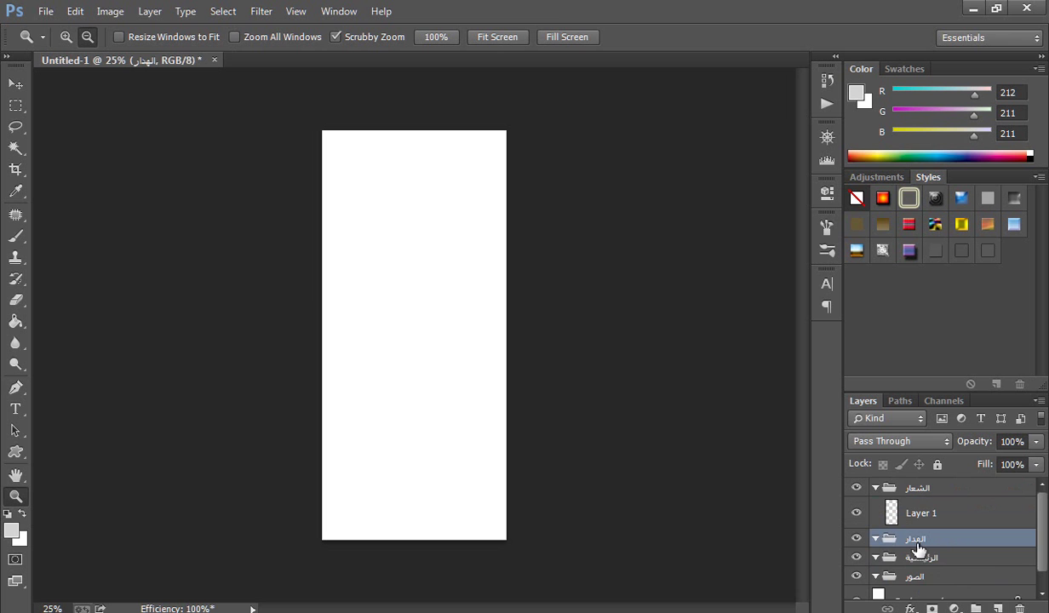
left_click(999, 607)
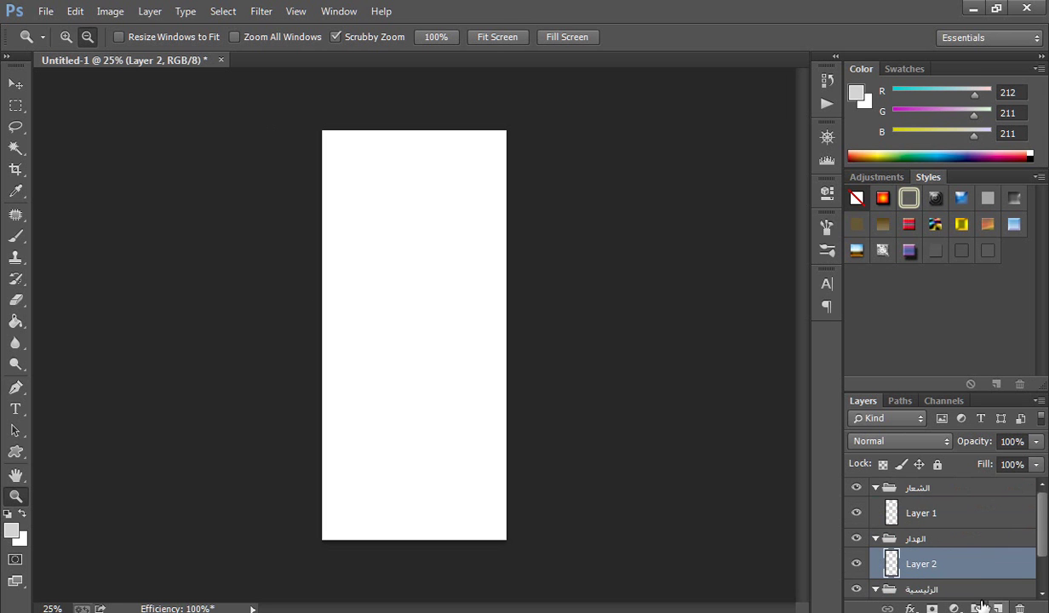
- Add a new empty layer inside the الرئيسية group and another inside the الصور group
left_click_drag(1044, 551, 1042, 585)
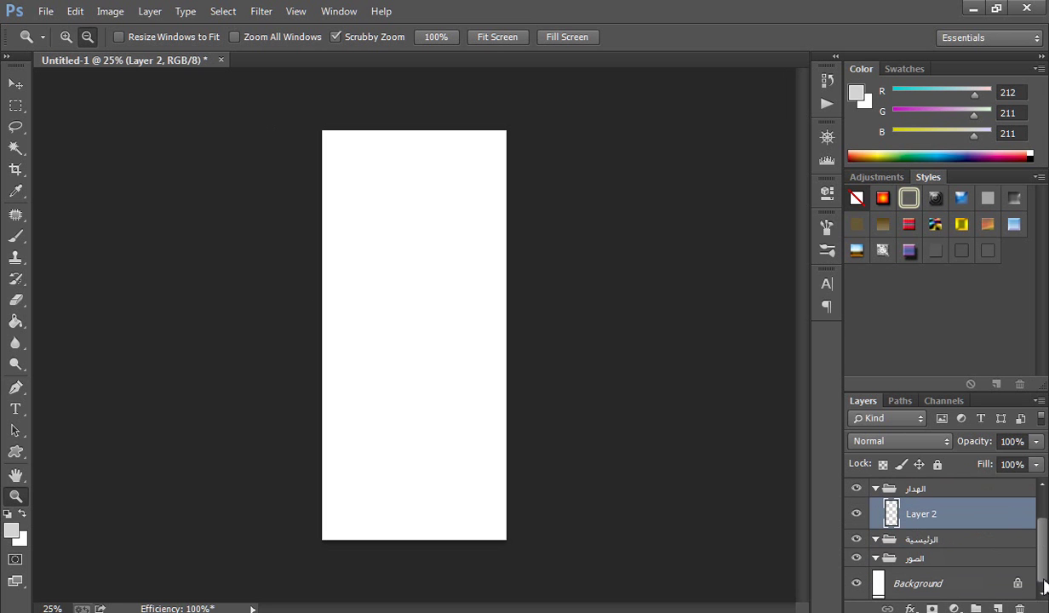
left_click(913, 544)
left_click(999, 608)
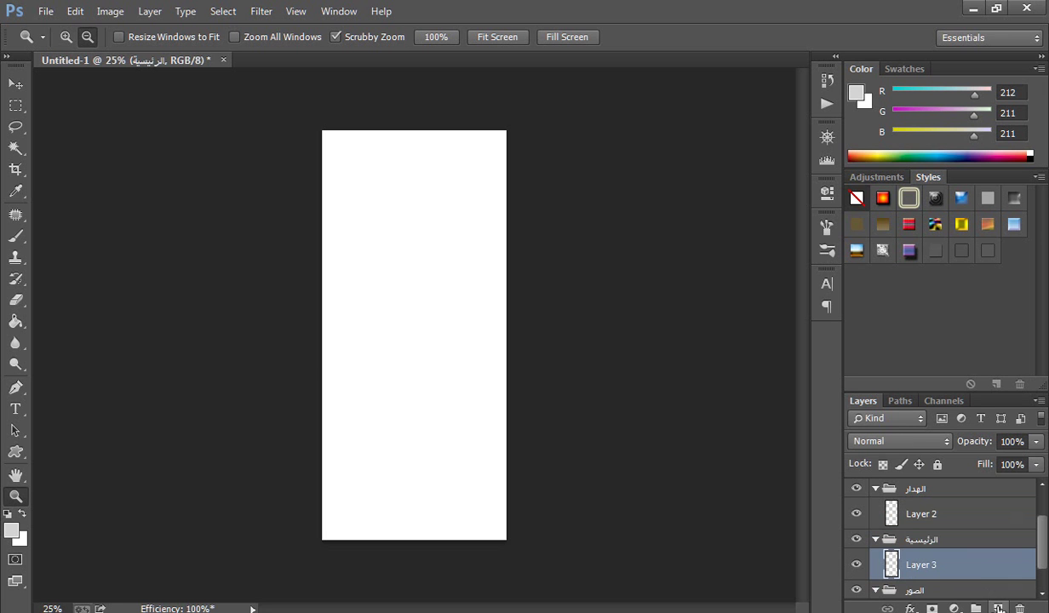
left_click(941, 591)
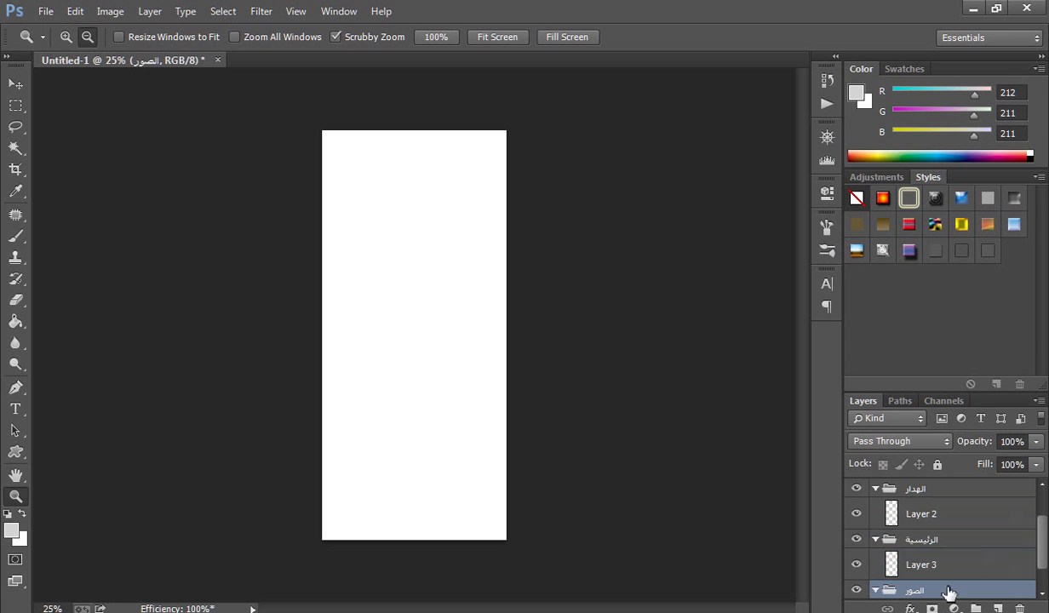
scroll(1044, 555, "down", 2)
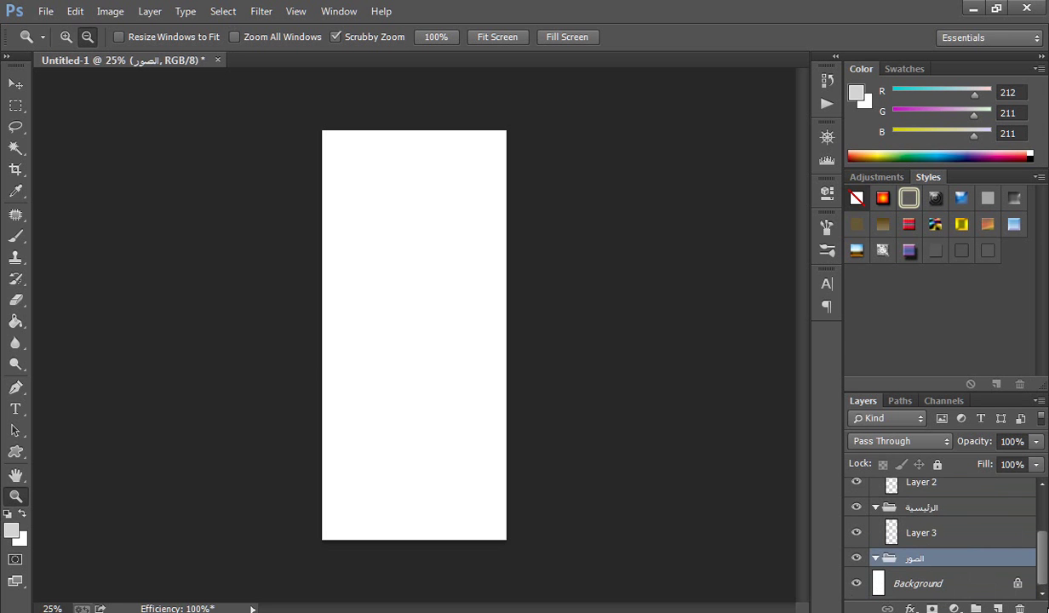
left_click(1001, 608)
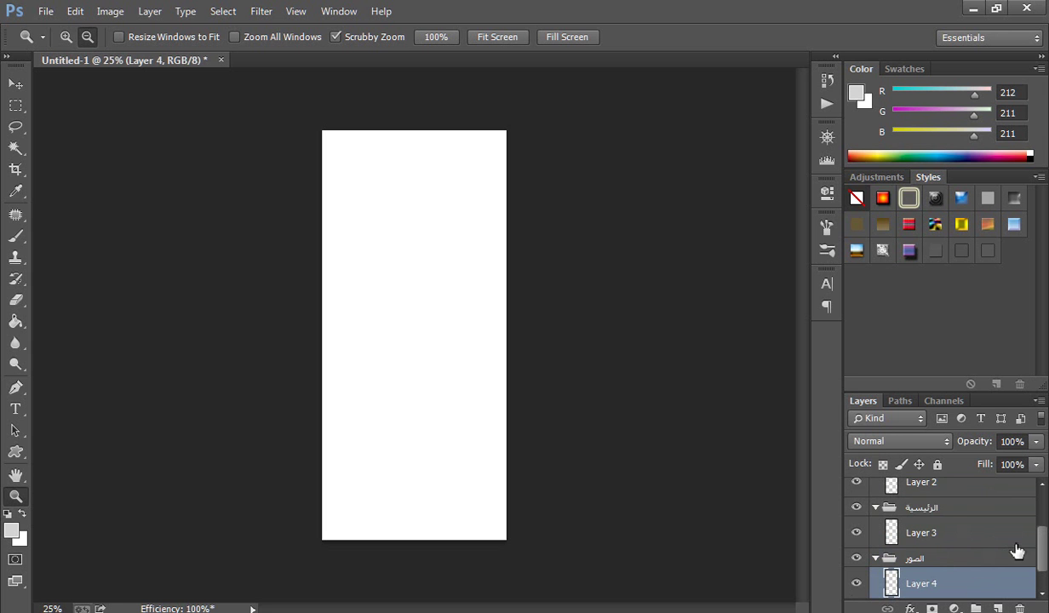
- Make a thin rectangular marquee selection across the full page width, a little below the page's upper edge, for the الهدار group
left_click_drag(1045, 558, 1043, 492)
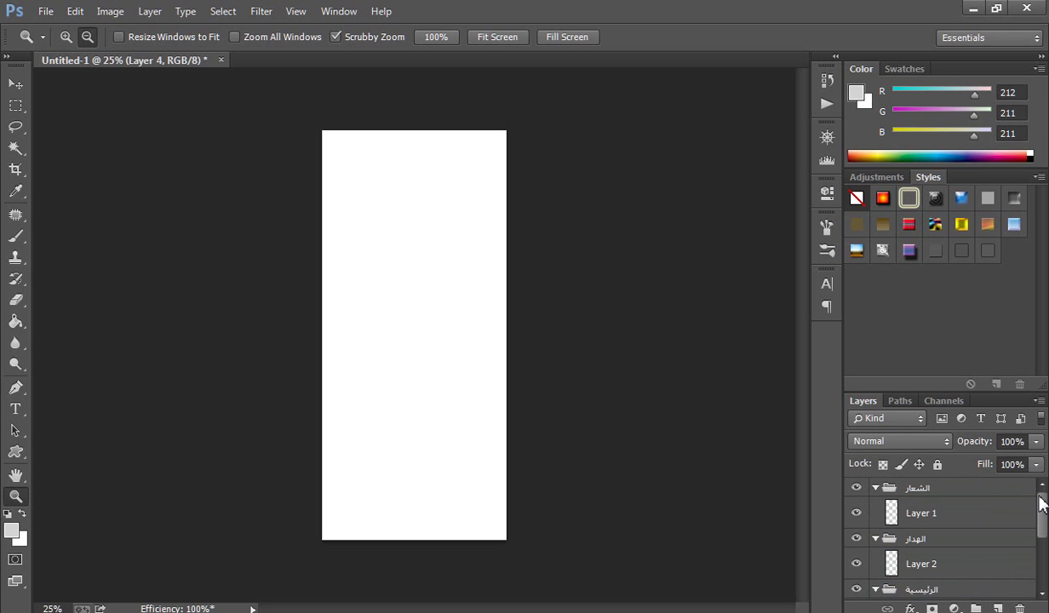
left_click(924, 490)
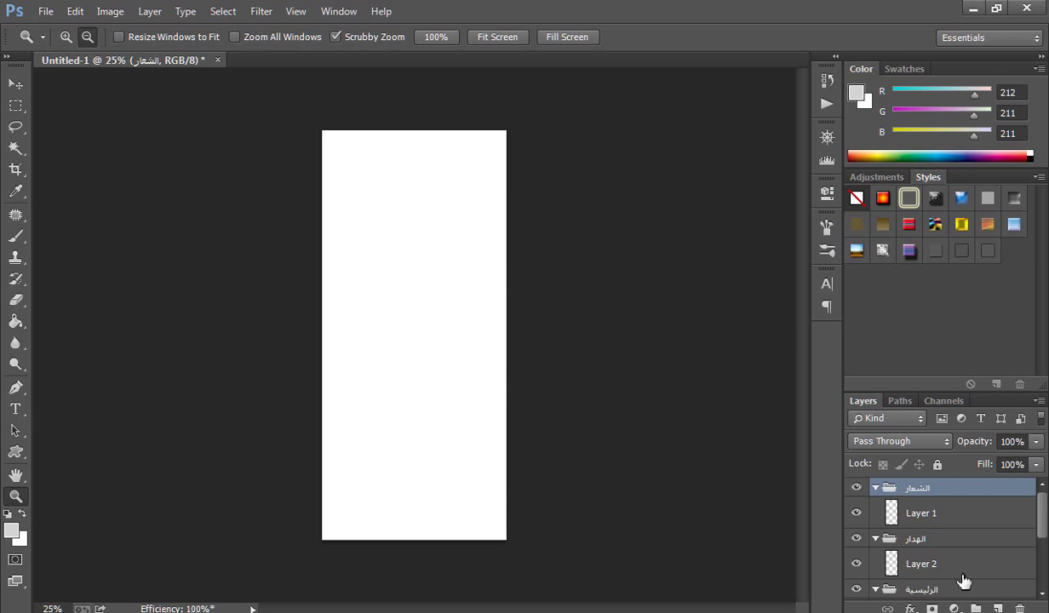
left_click(916, 540)
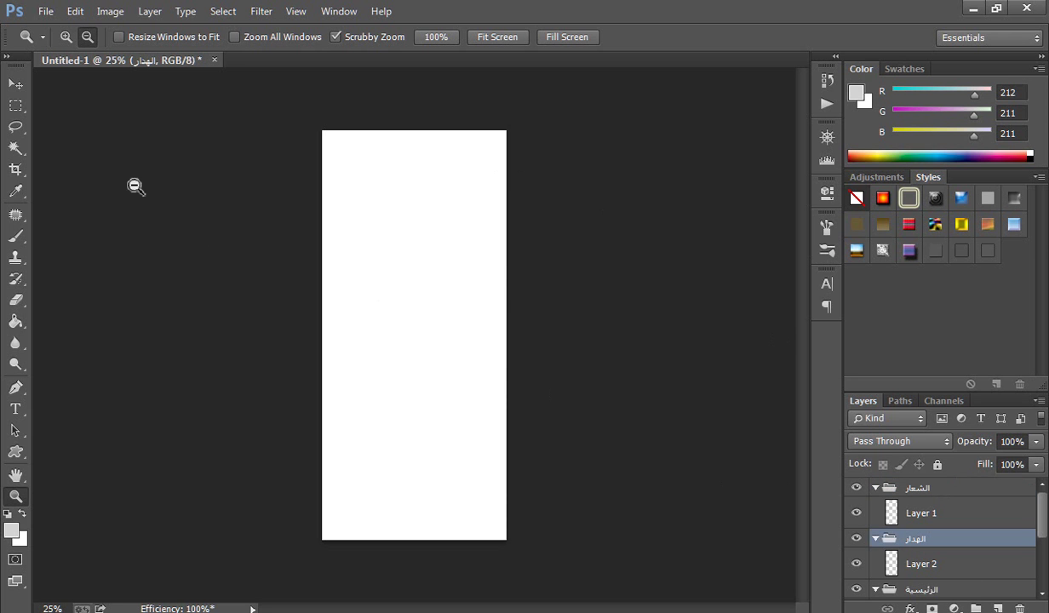
left_click(16, 104)
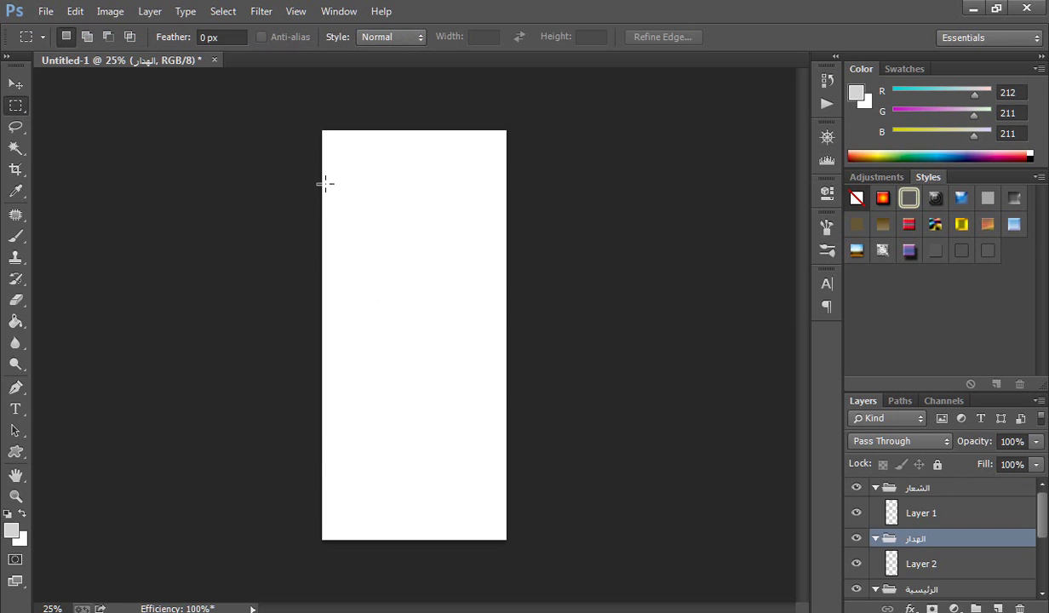
left_click_drag(333, 188, 325, 183)
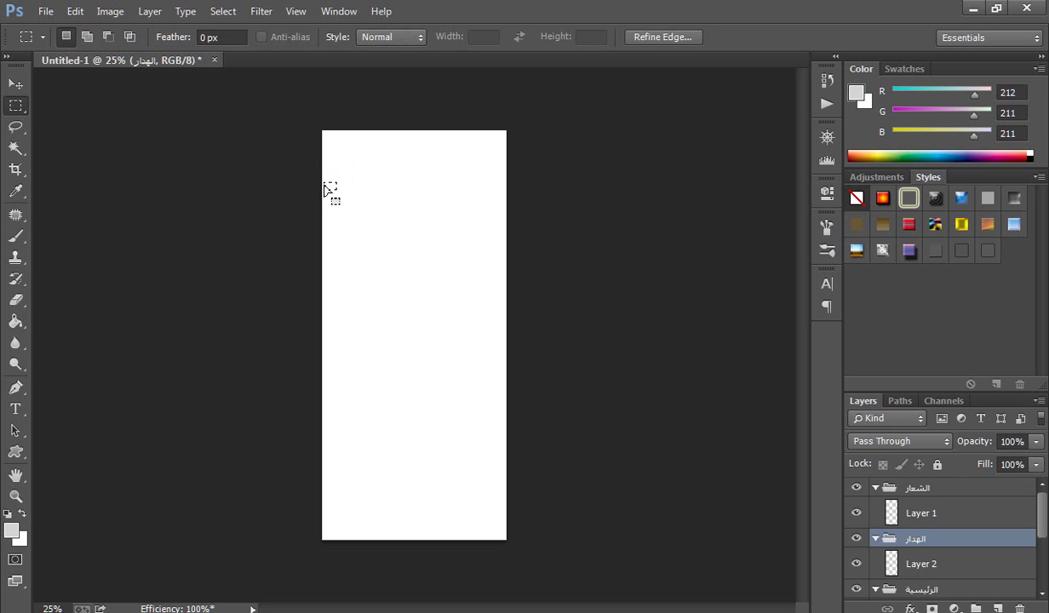
left_click(324, 189)
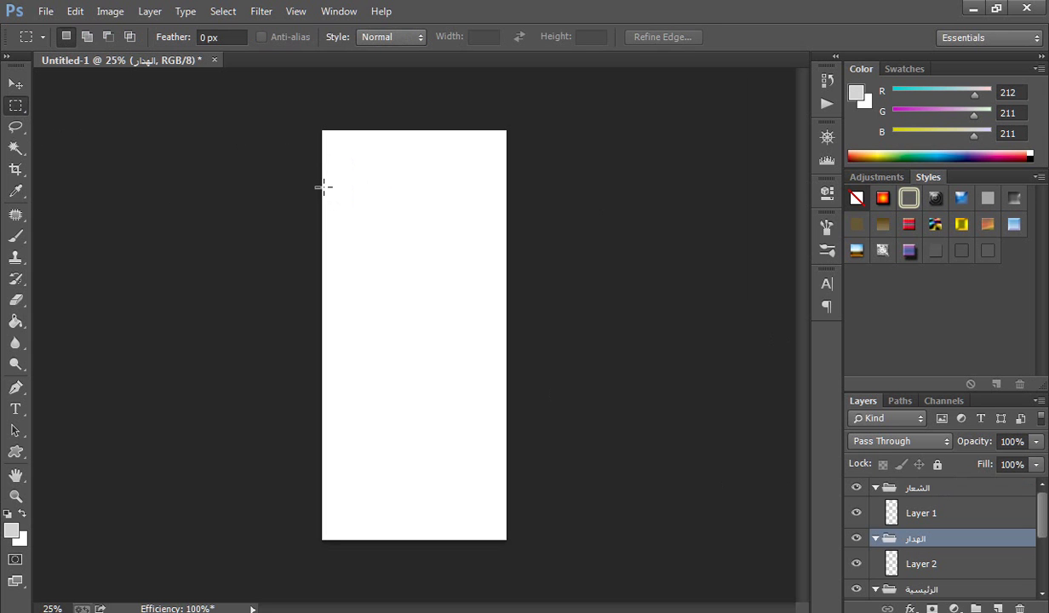
left_click_drag(324, 186, 509, 205)
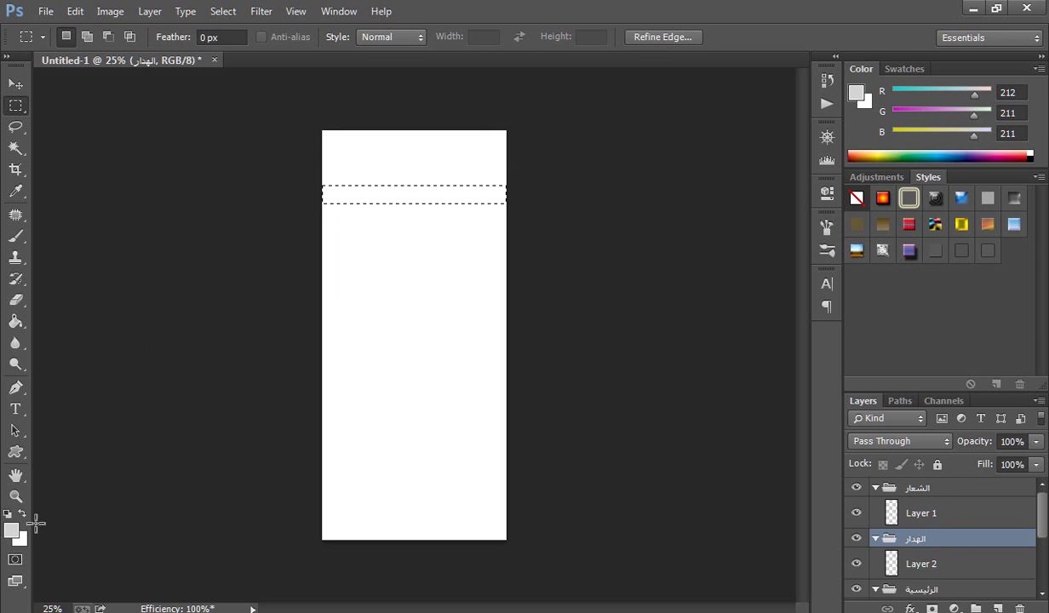
- Fill the selected strip with the default black foreground colour on Layer 2 using the Paint Bucket
left_click(8, 514)
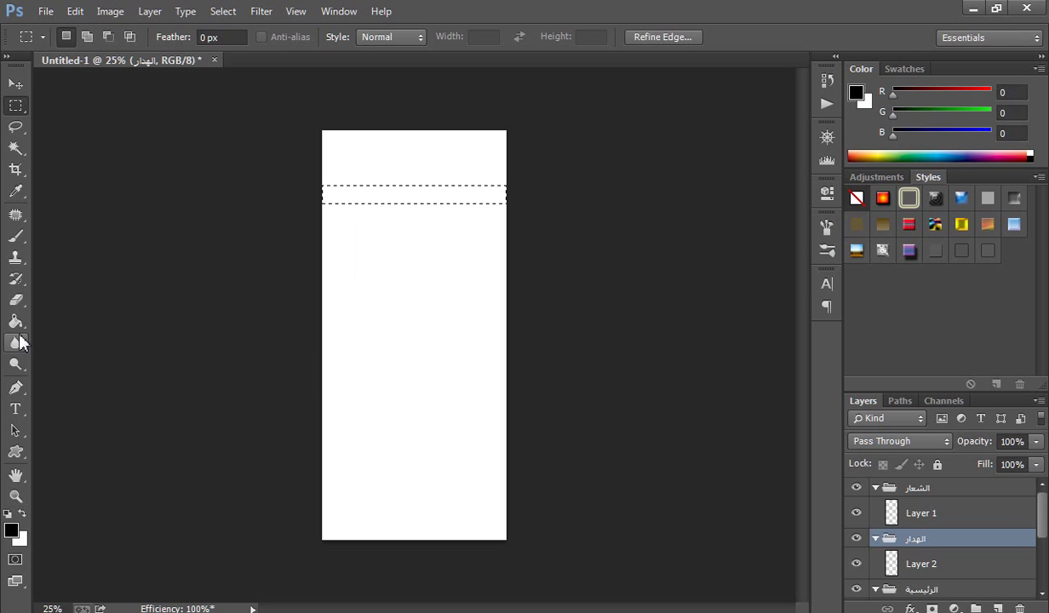
left_click(15, 322)
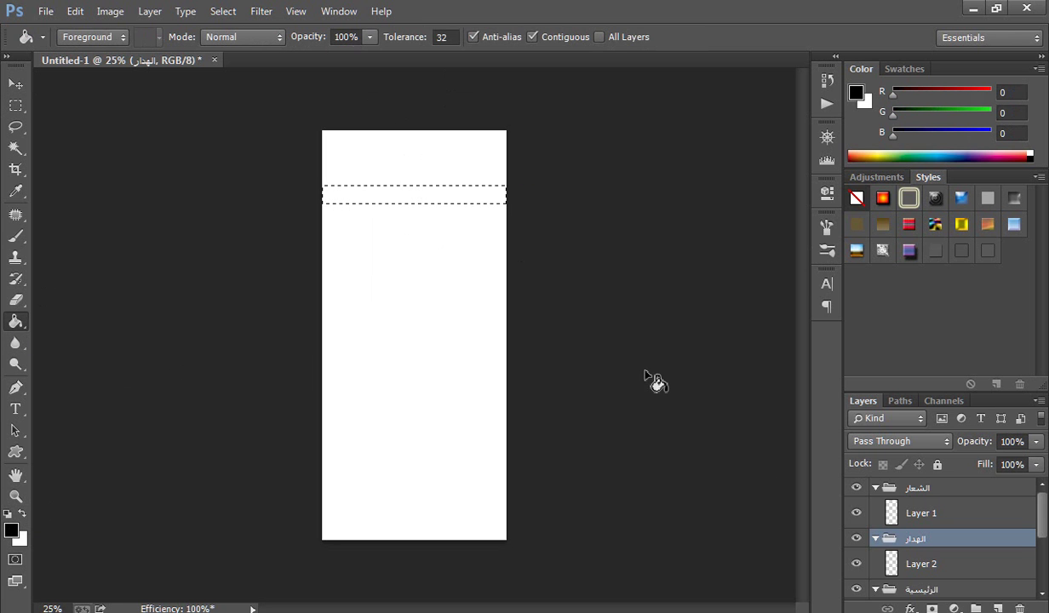
left_click(926, 567)
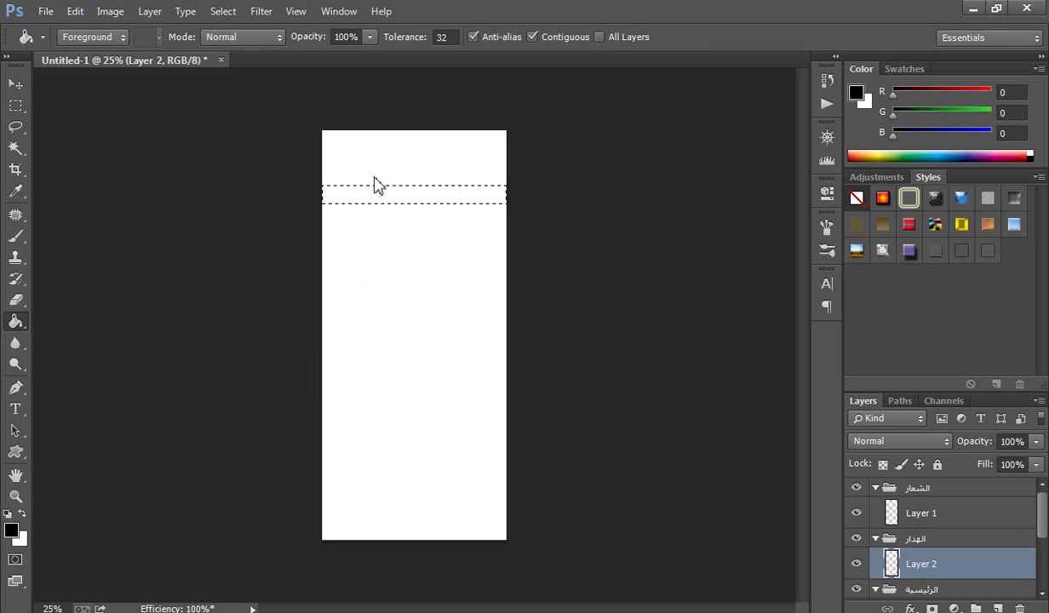
left_click(390, 201)
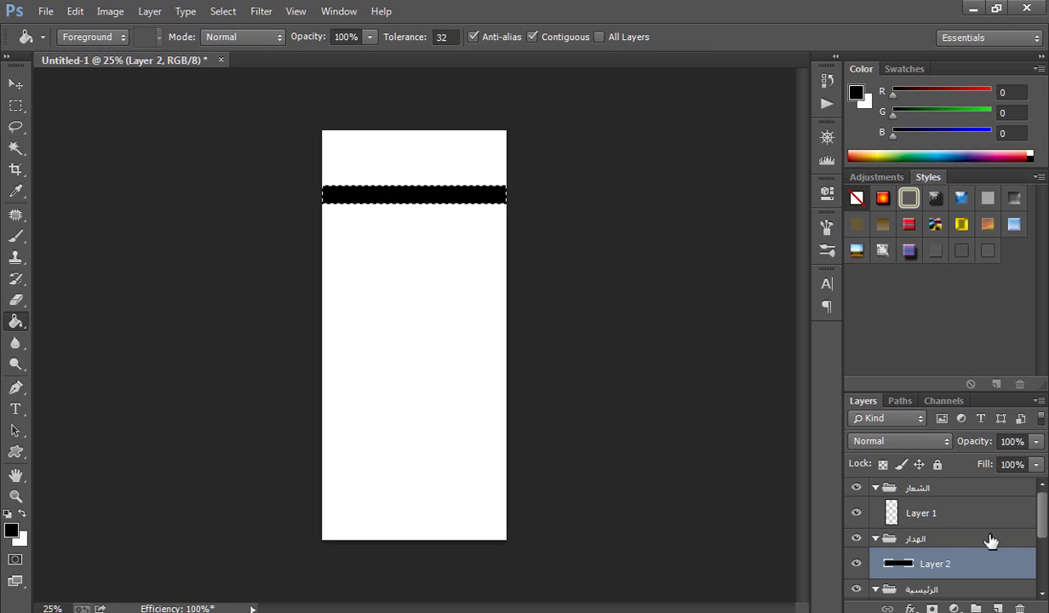
- Select Layer 3 in the الرئيسية group and set the foreground colour to light grey e3e1e1
scroll(1044, 530, "down", 3)
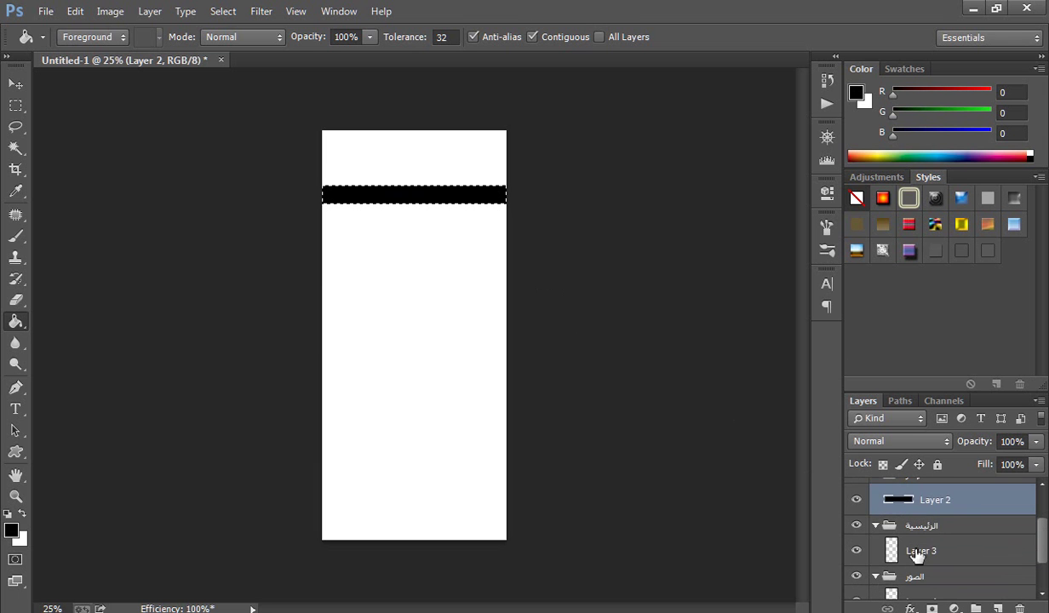
left_click(917, 553)
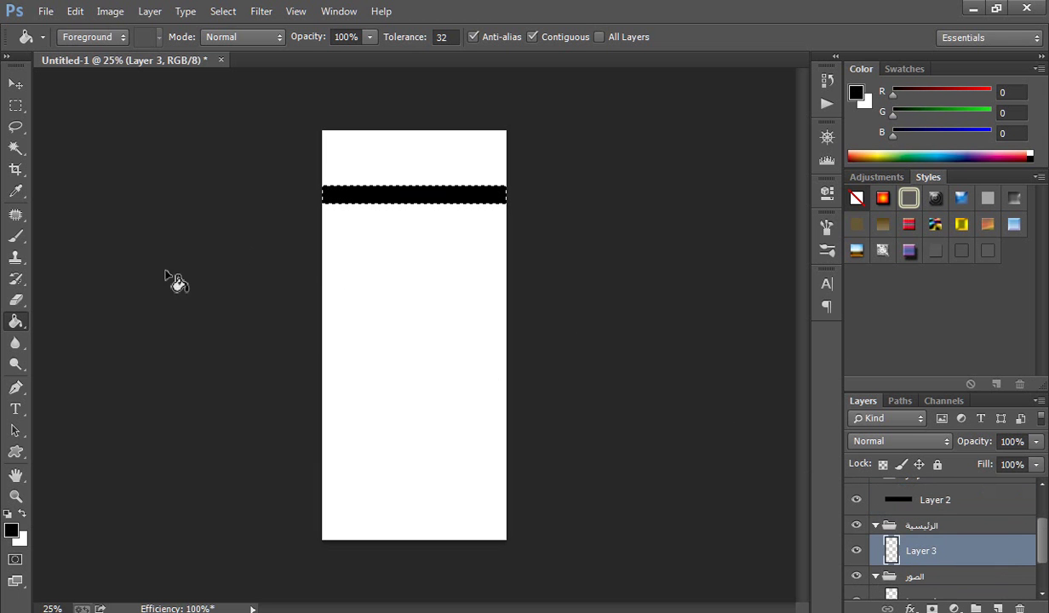
left_click(12, 531)
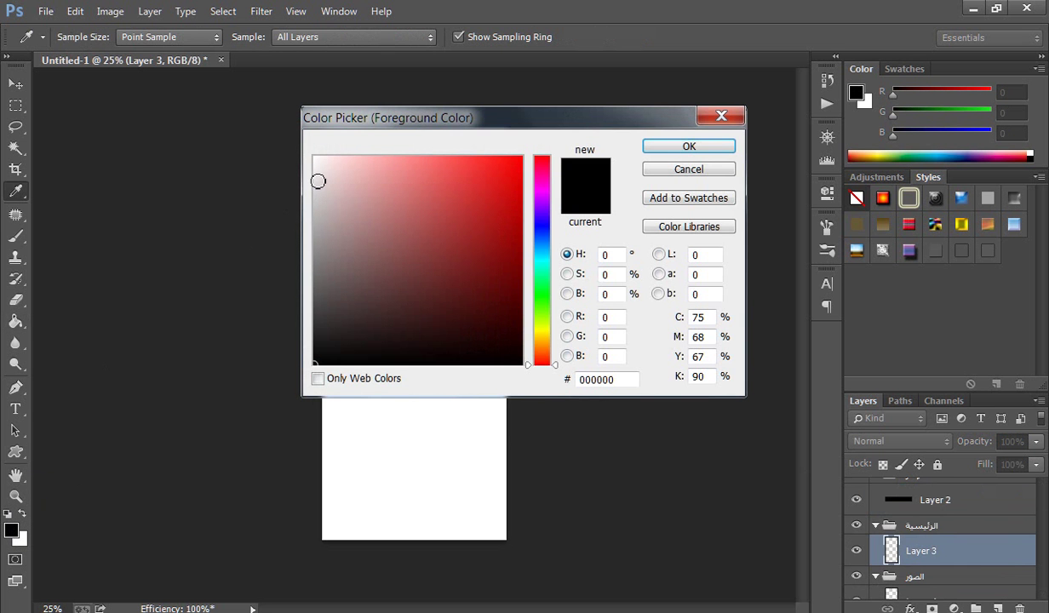
left_click(316, 177)
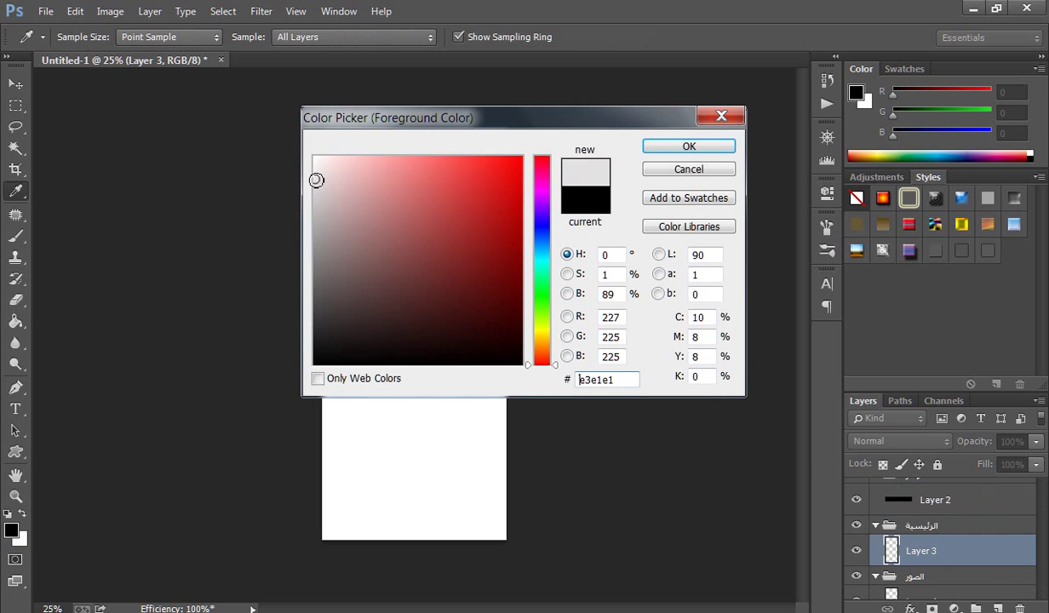
left_click(686, 148)
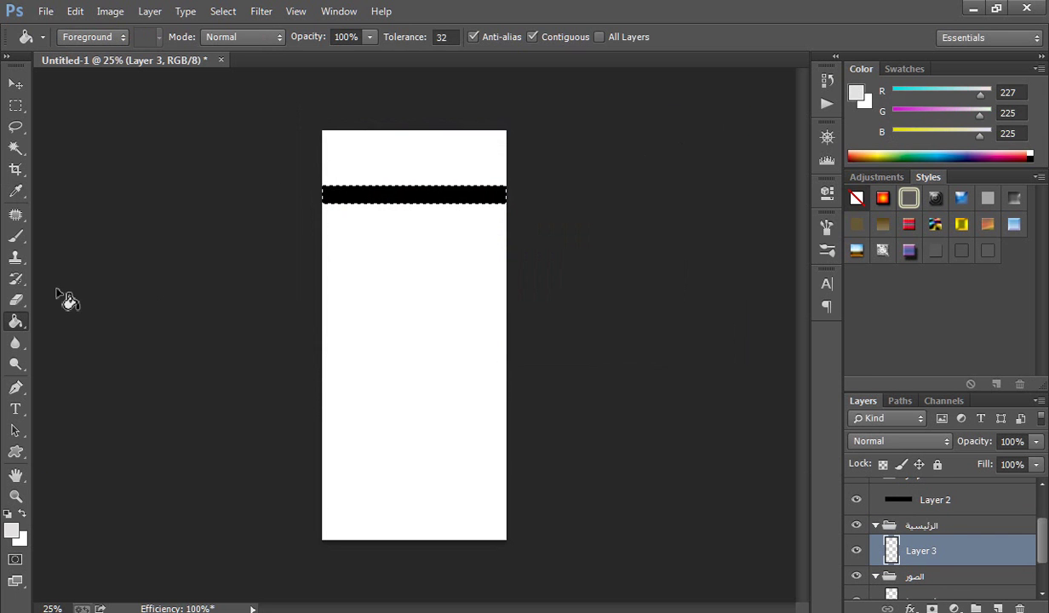
- Make a tall full-width marquee selection from the black strip's lower edge down to about four fifths of the page height
left_click(16, 107)
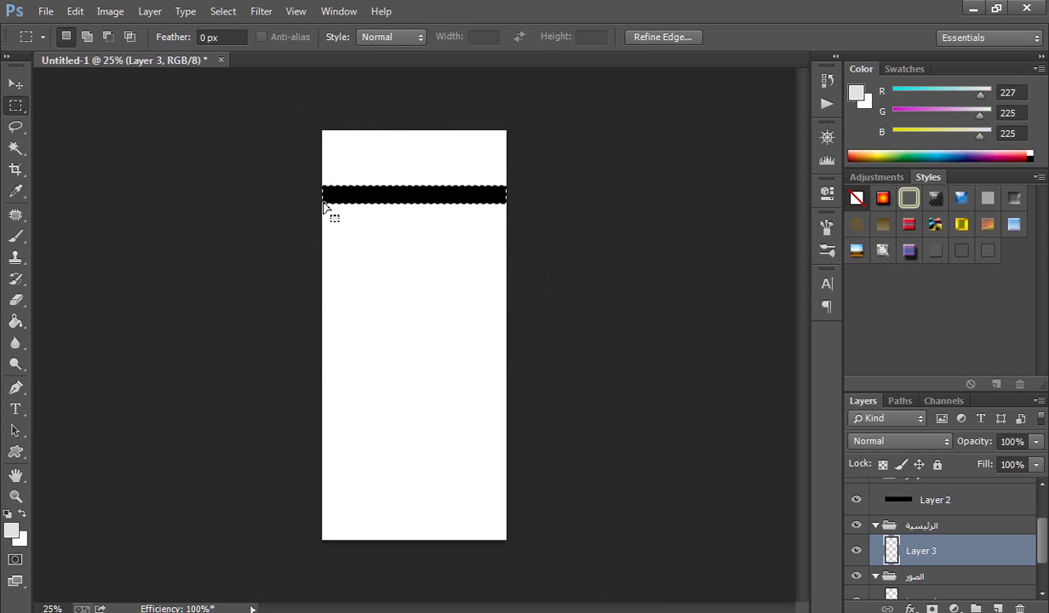
left_click_drag(323, 206, 371, 231)
left_click(371, 231)
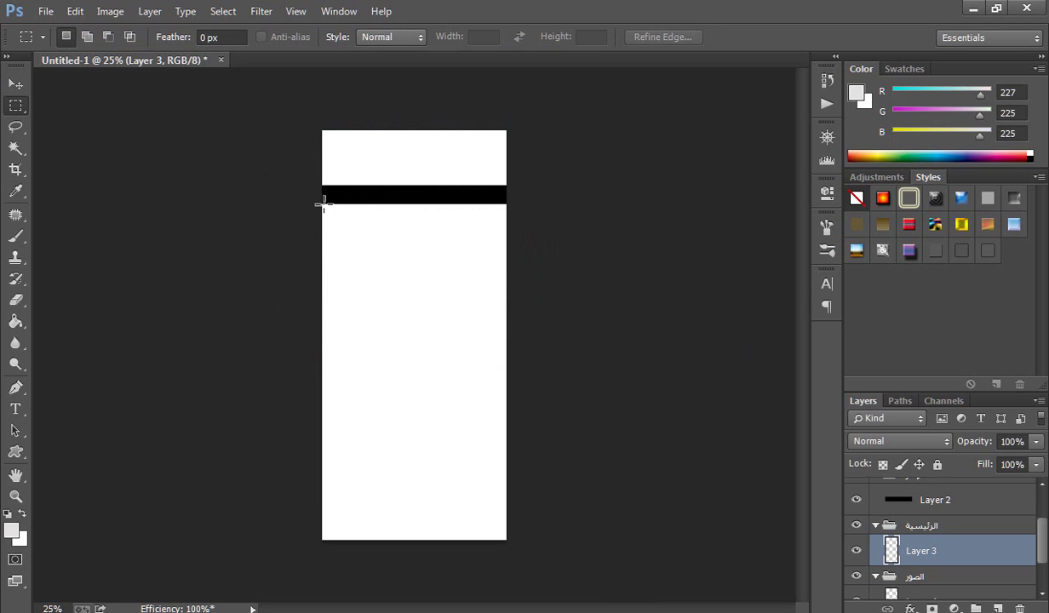
left_click_drag(491, 326, 509, 462)
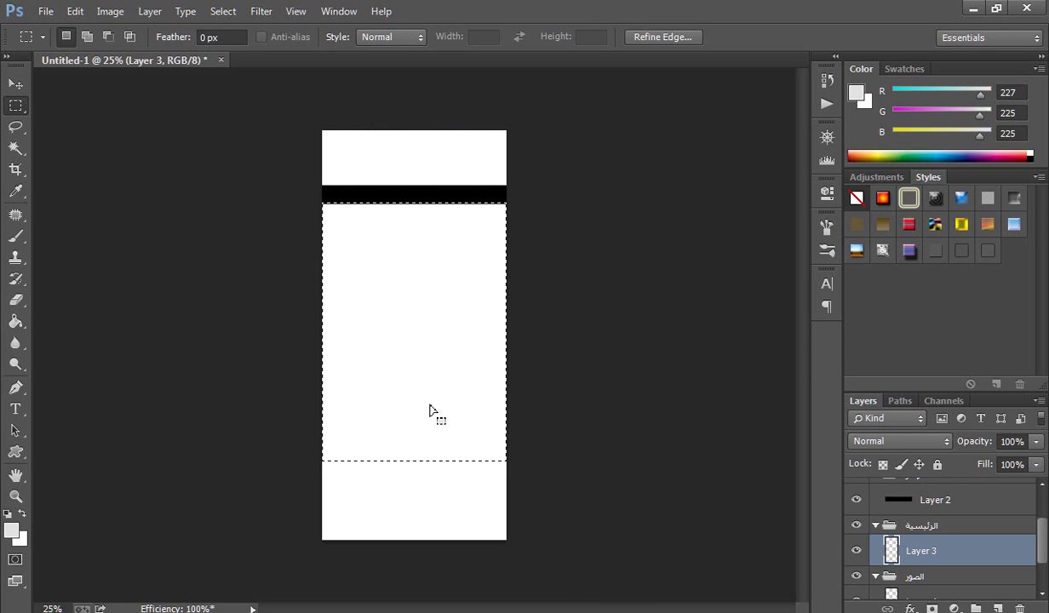
- Try to move the selected area of the empty Layer 3 slightly down with the Move tool
left_click(18, 85)
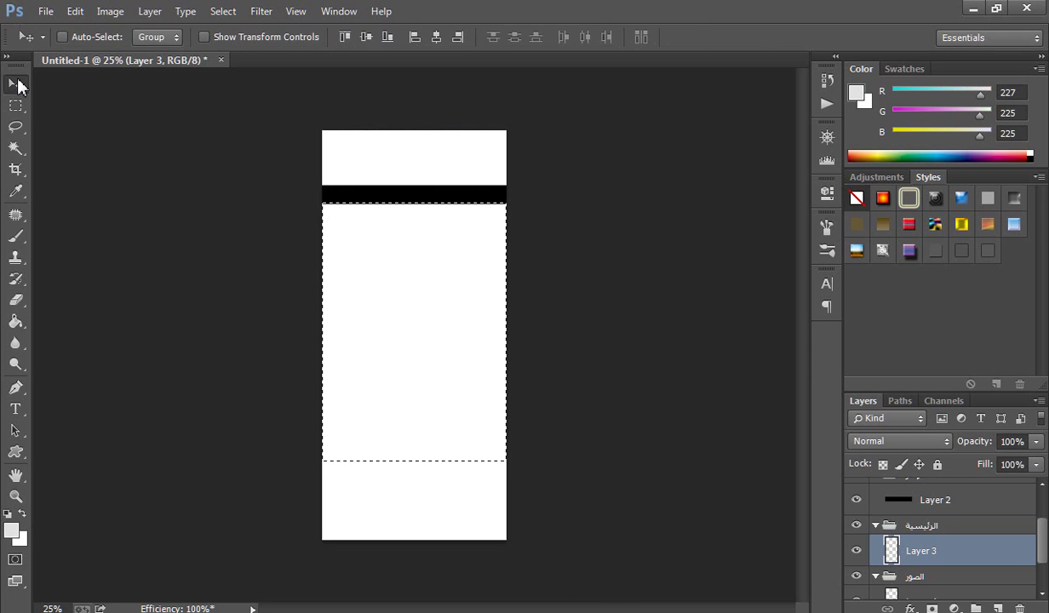
key("Down")
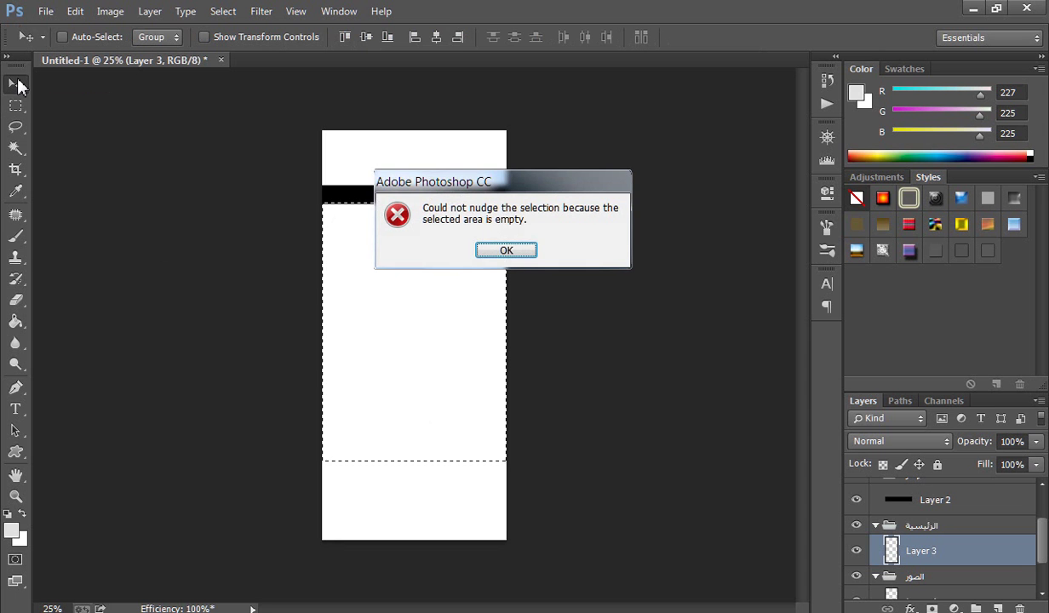
left_click(508, 250)
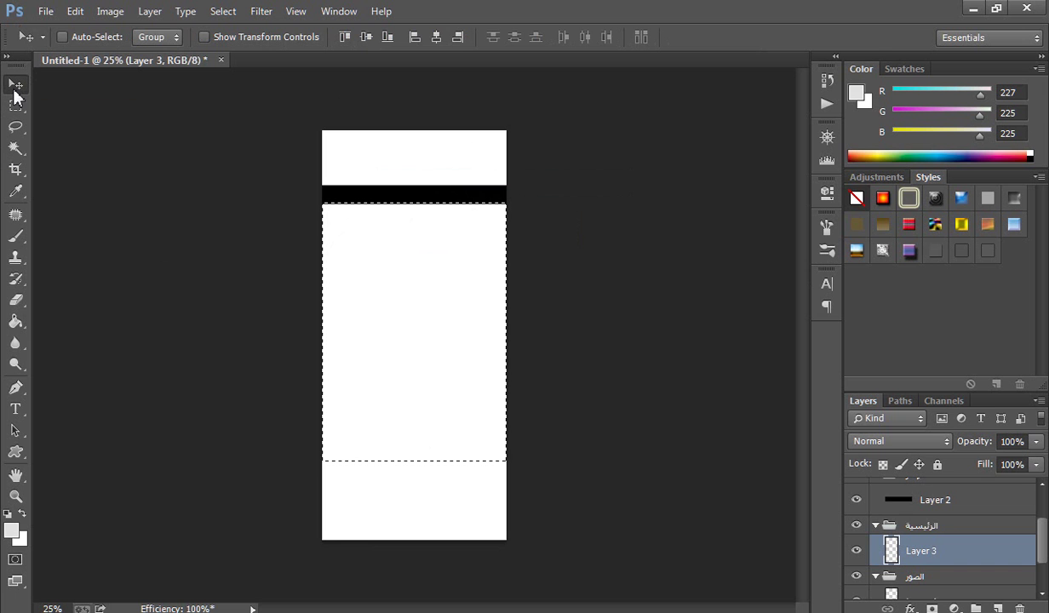
left_click(16, 85)
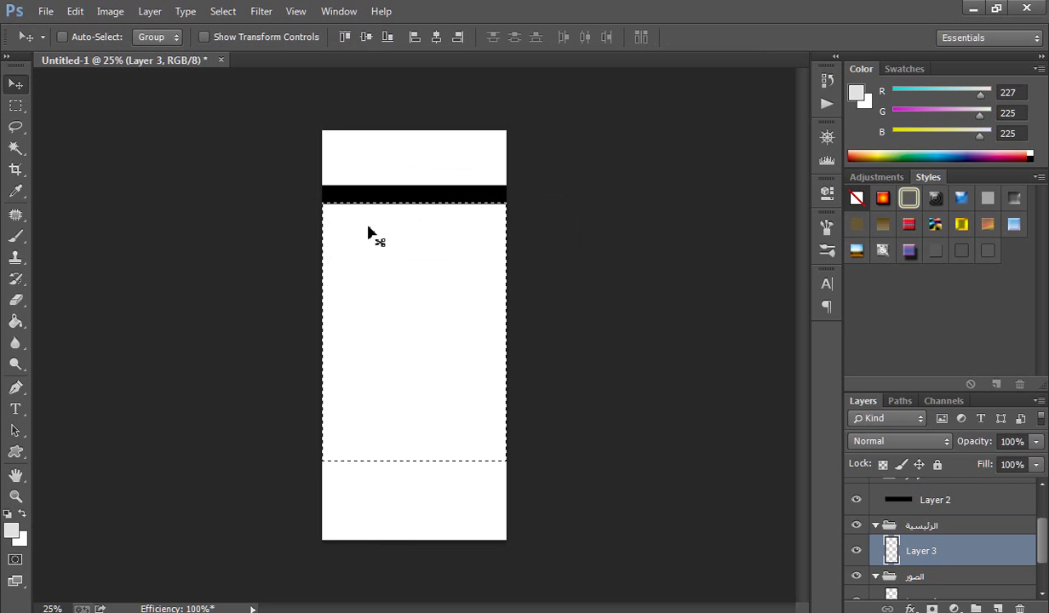
key("Down")
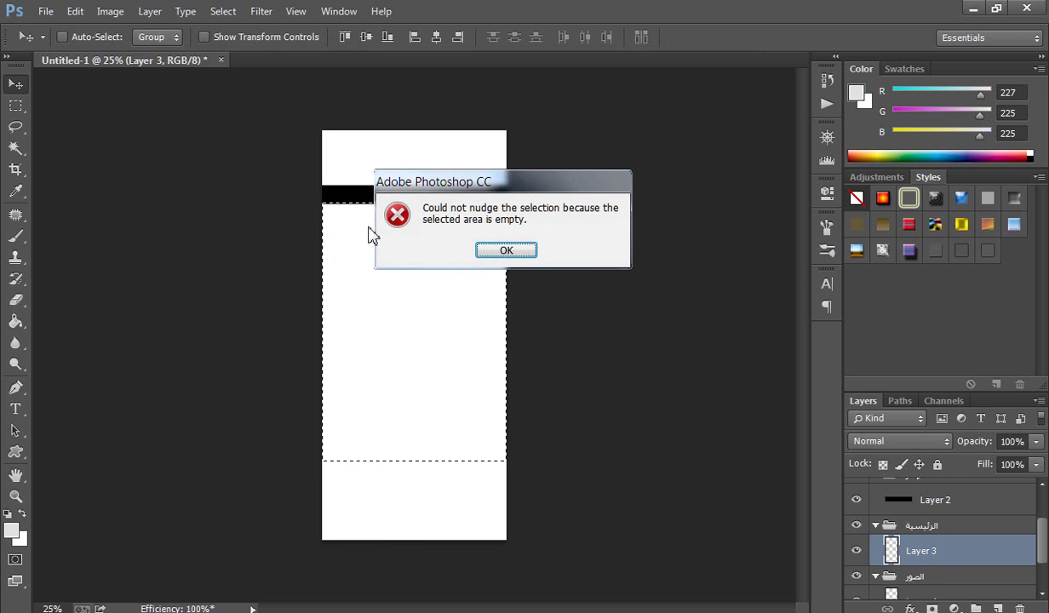
left_click(527, 254)
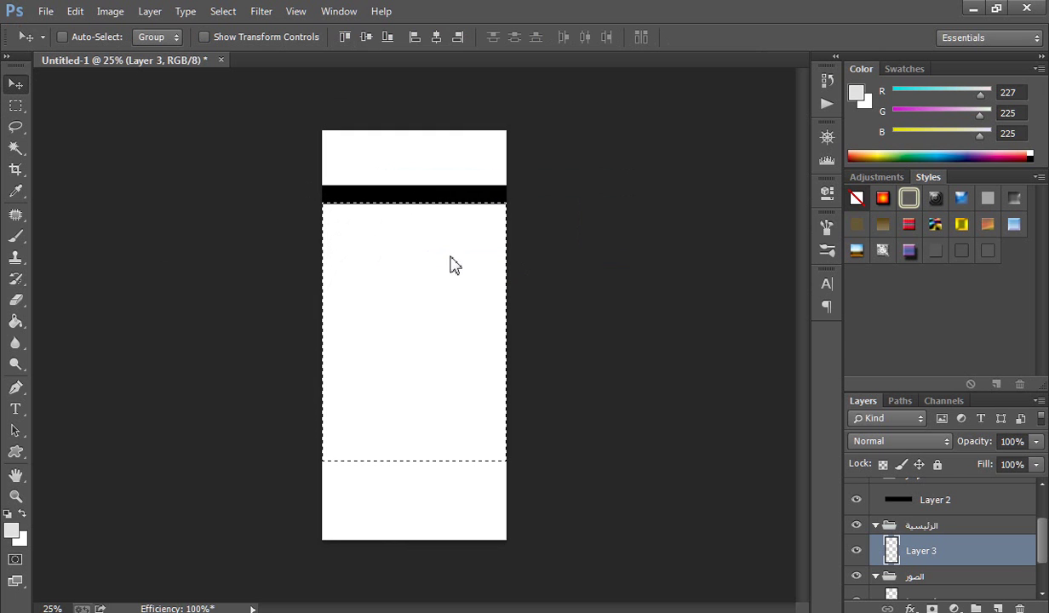
left_click_drag(450, 264, 454, 266)
left_click(501, 251)
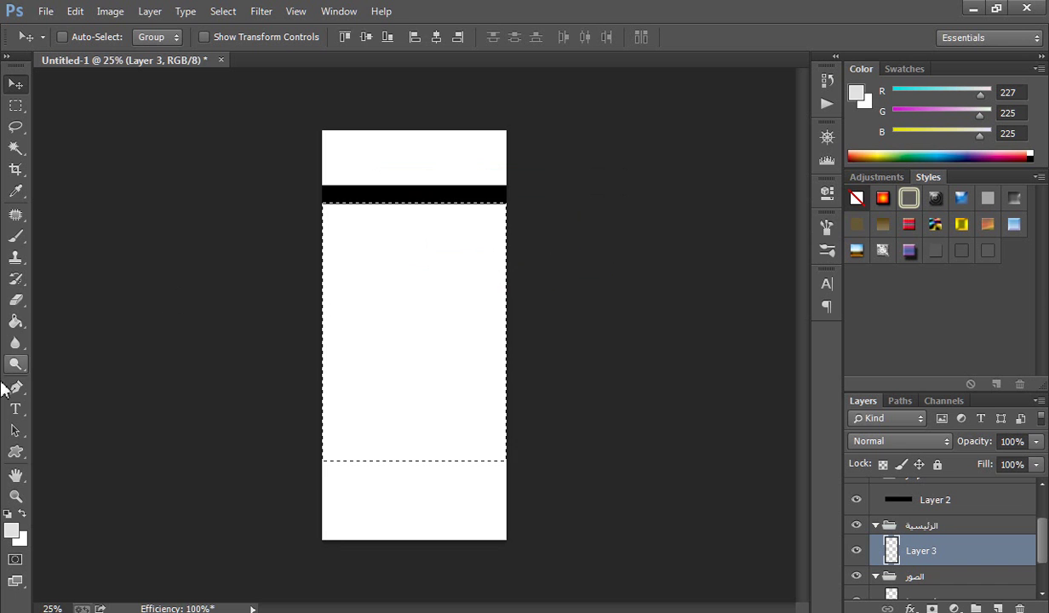
- Fill the selected main section on Layer 3 with the light grey foreground colour using the Paint Bucket, and nudge the selection outline slightly down
left_click(15, 322)
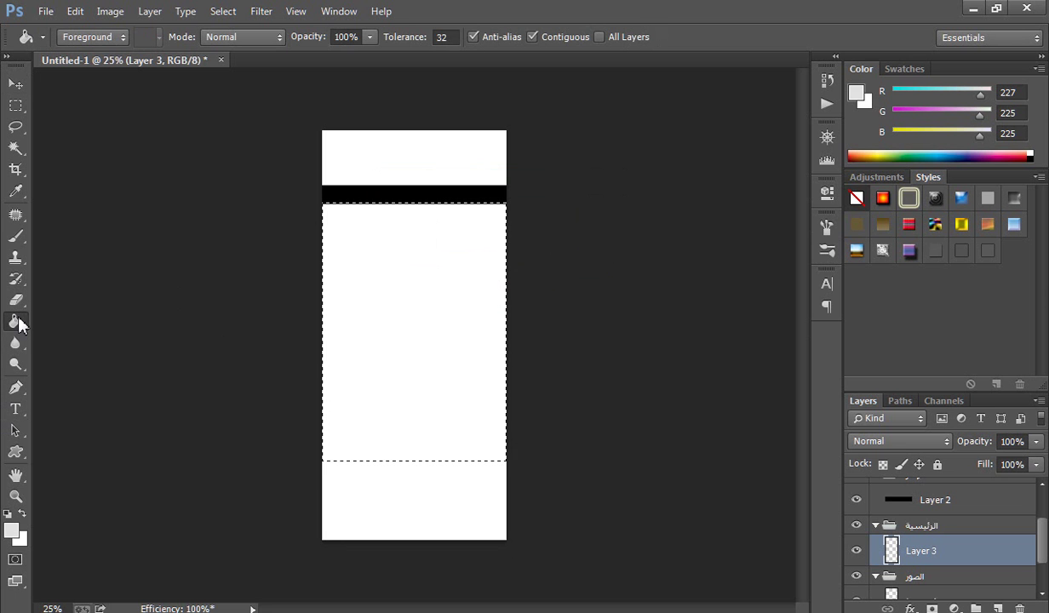
left_click(332, 277)
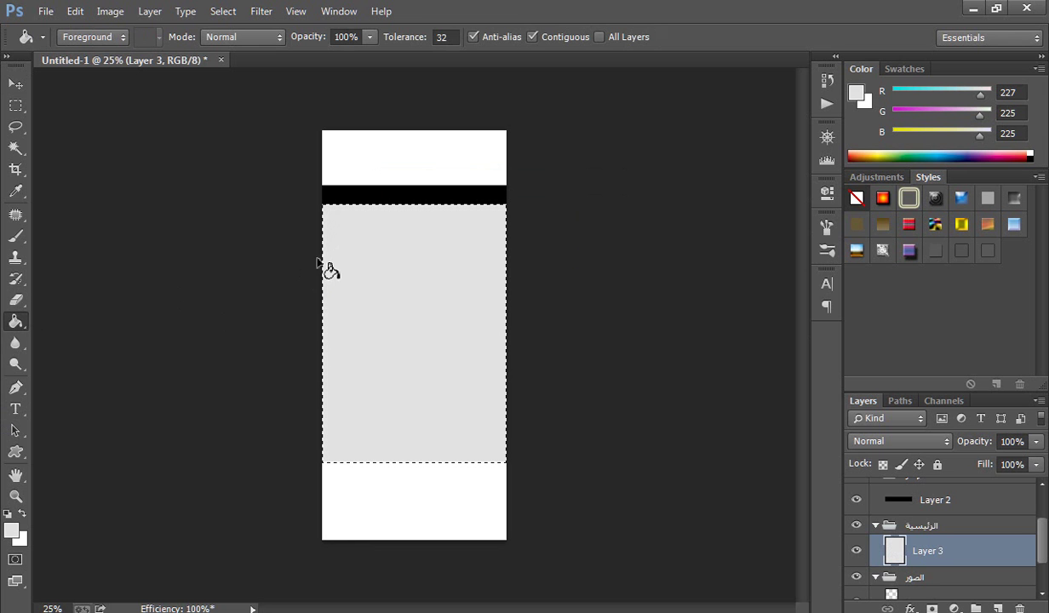
key("shift+Down")
key("shift+Down")
key("shift+Up")
key("shift+Up")
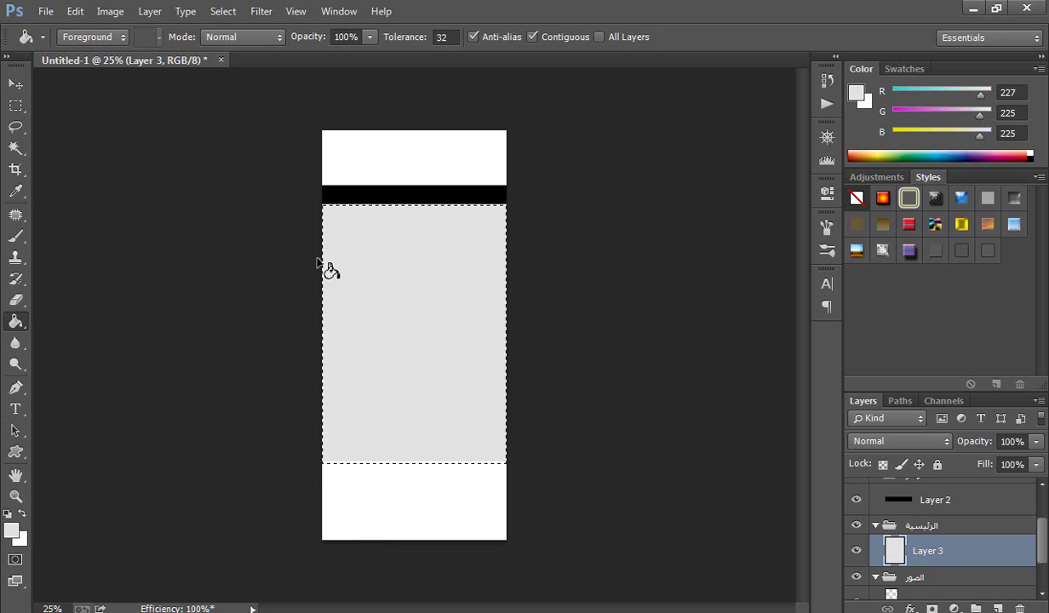
- Select Layer 4 in the الصور group and marquee the full-width area from the grey section's lower edge to the page's bottom edge
left_click(915, 594)
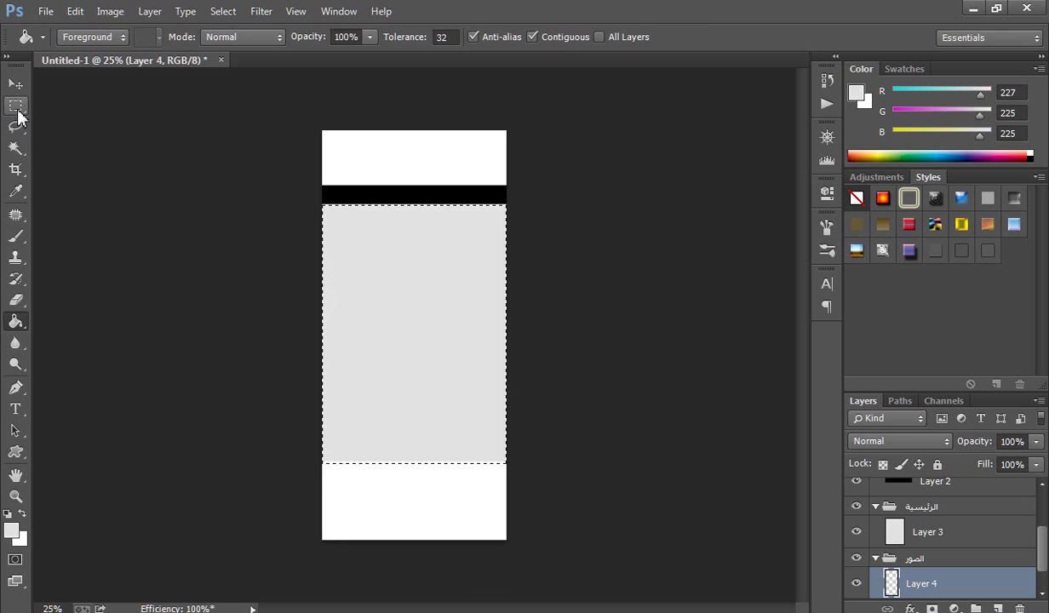
left_click(16, 106)
left_click(352, 468)
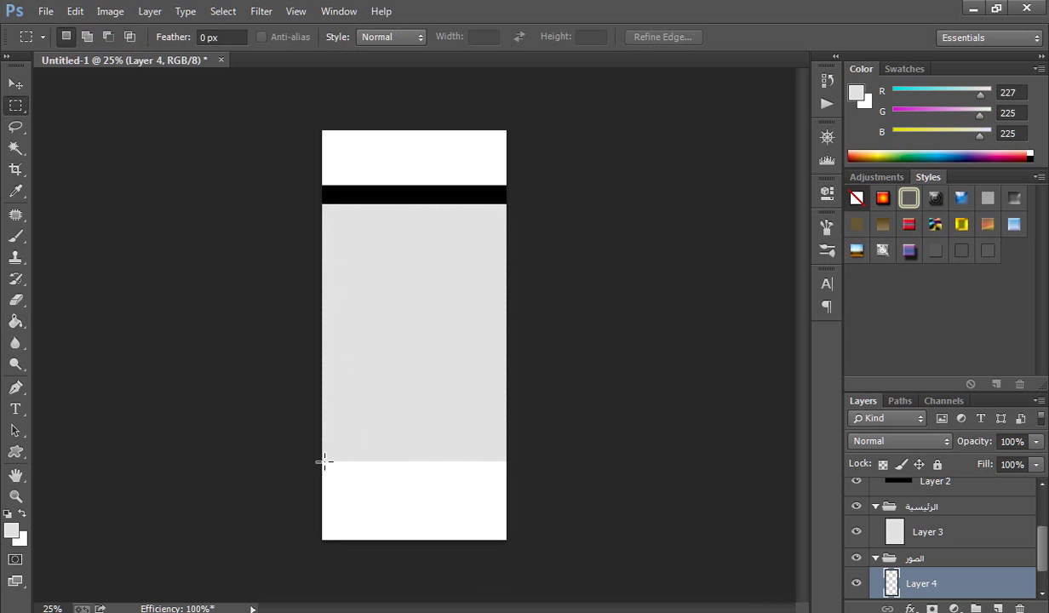
left_click_drag(325, 463, 507, 542)
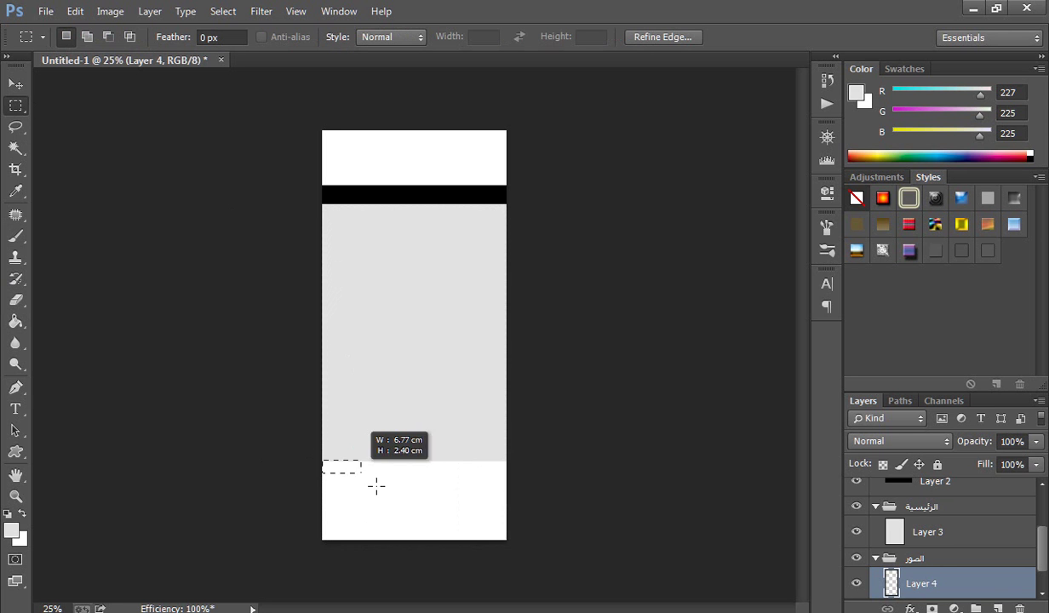
left_click_drag(384, 490, 513, 553)
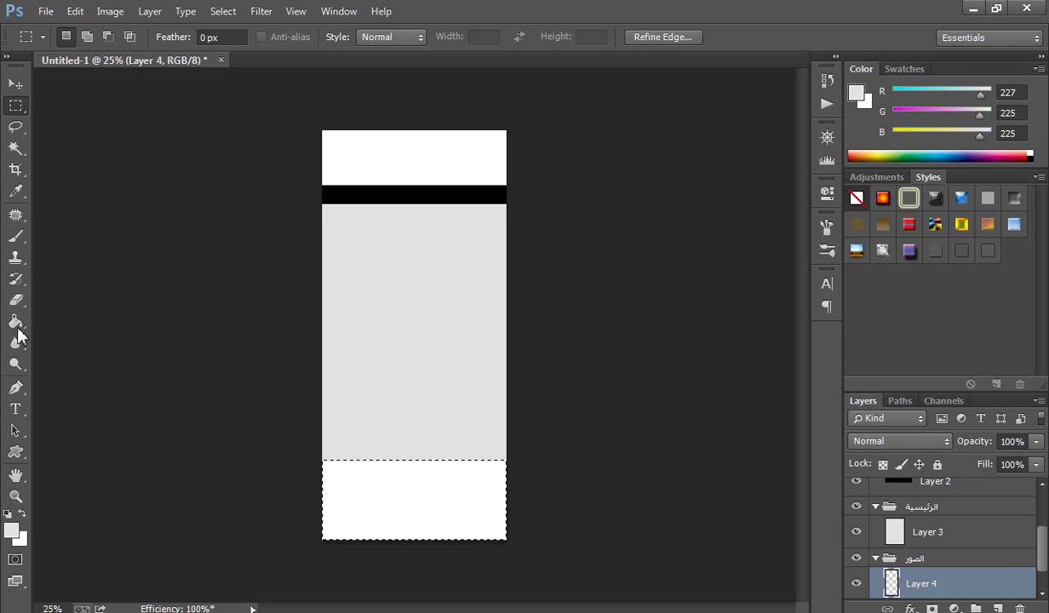
- Fill the selected bottom area on Layer 4 with the darker grey c8c6c6 using the Paint Bucket
left_click(8, 514)
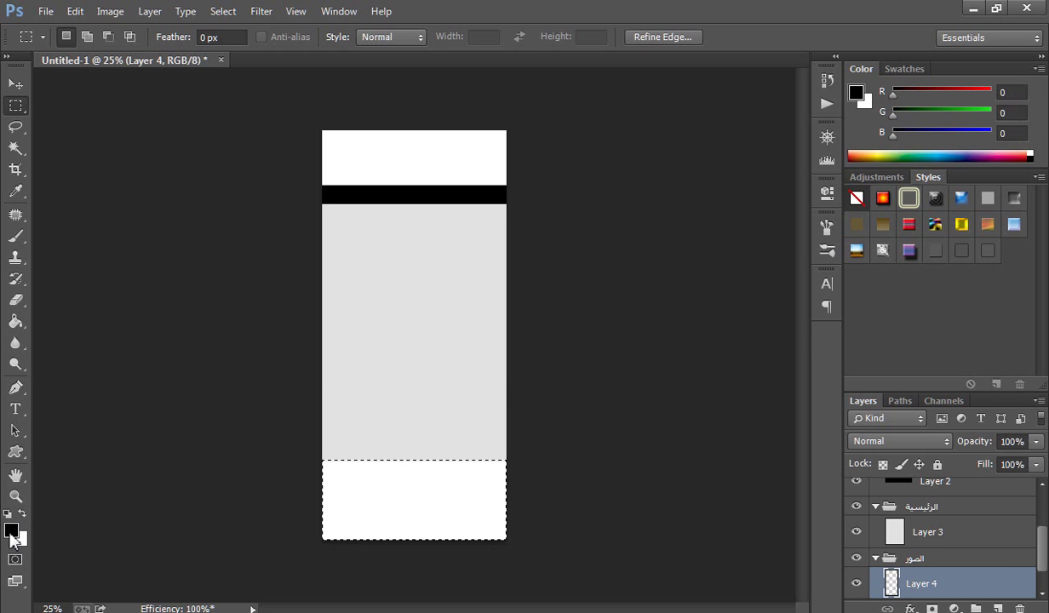
left_click(12, 528)
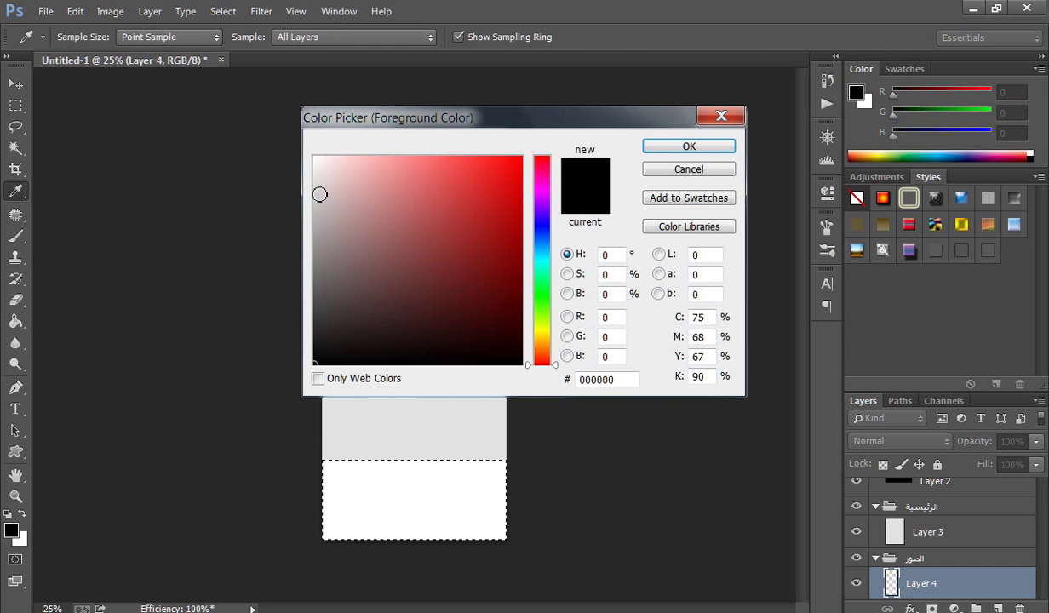
left_click(316, 201)
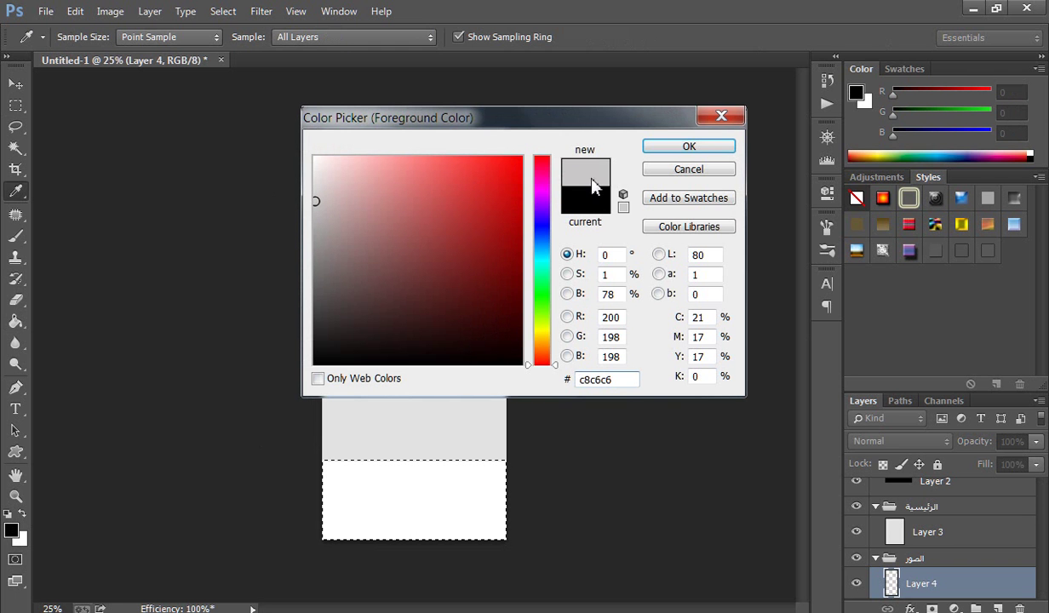
left_click(717, 146)
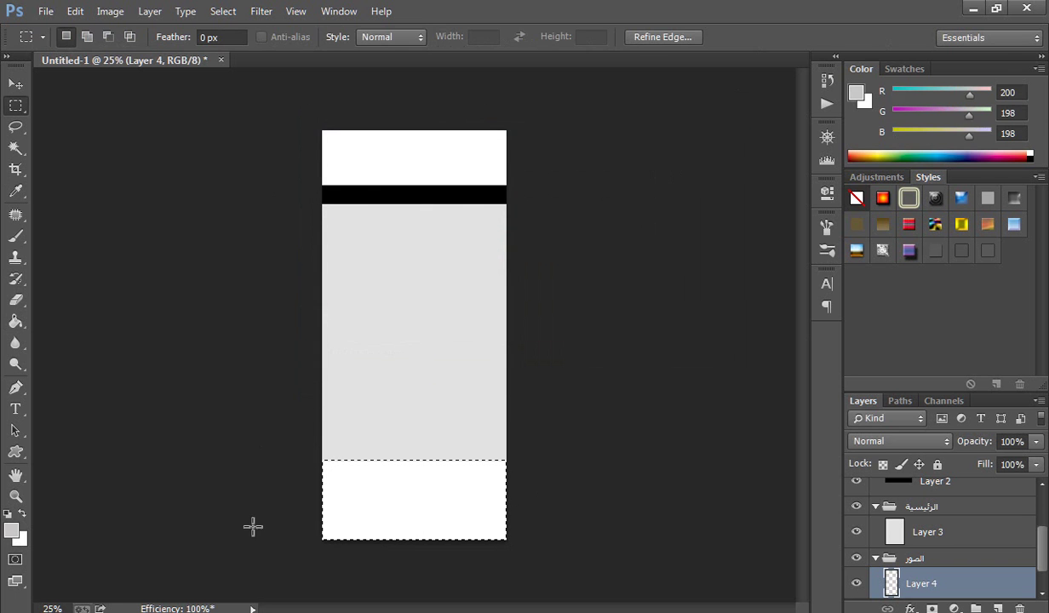
left_click(16, 322)
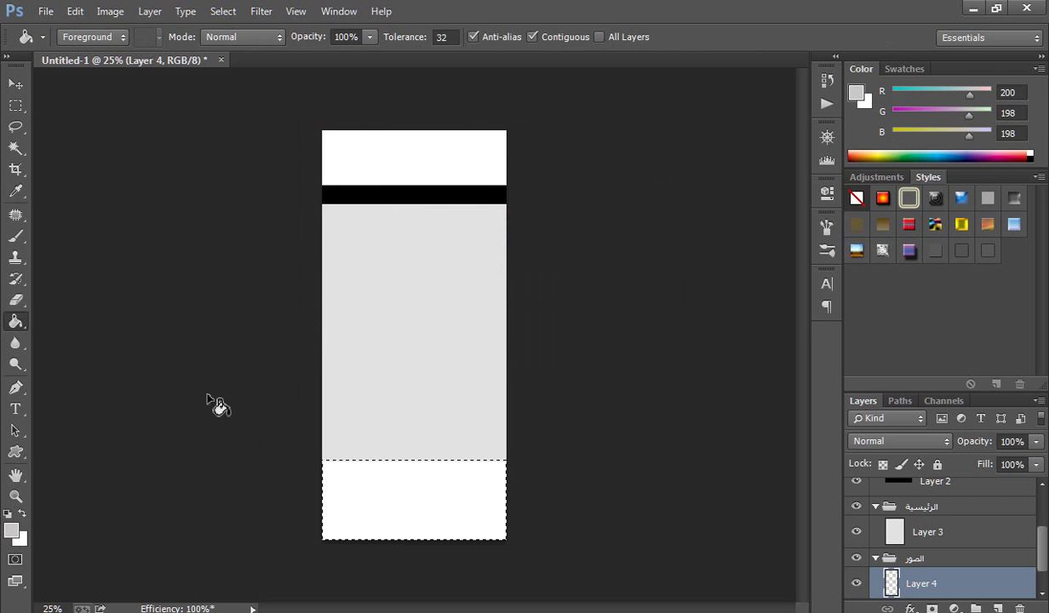
left_click(353, 487)
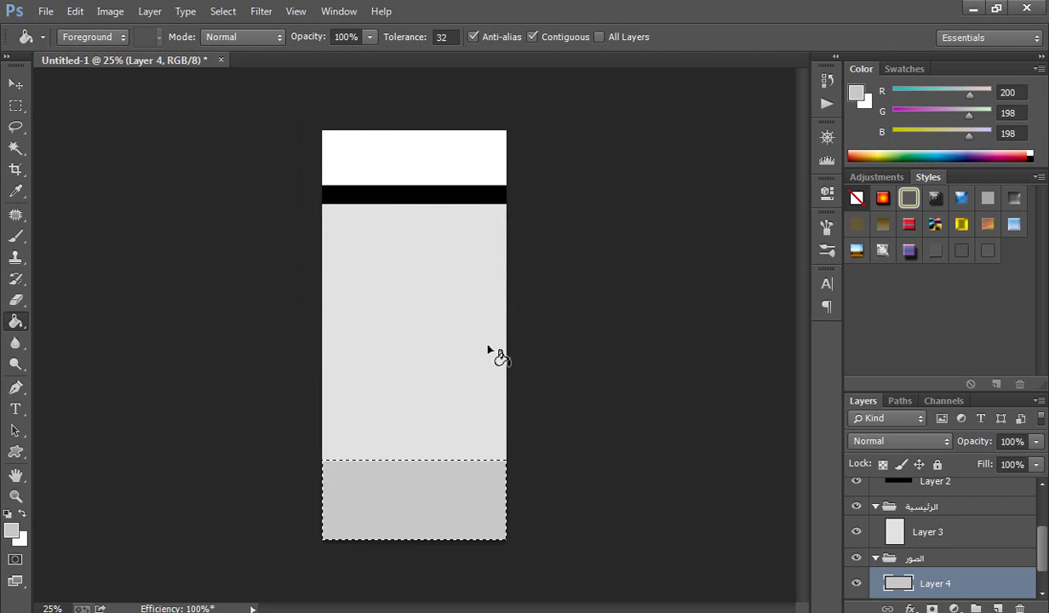